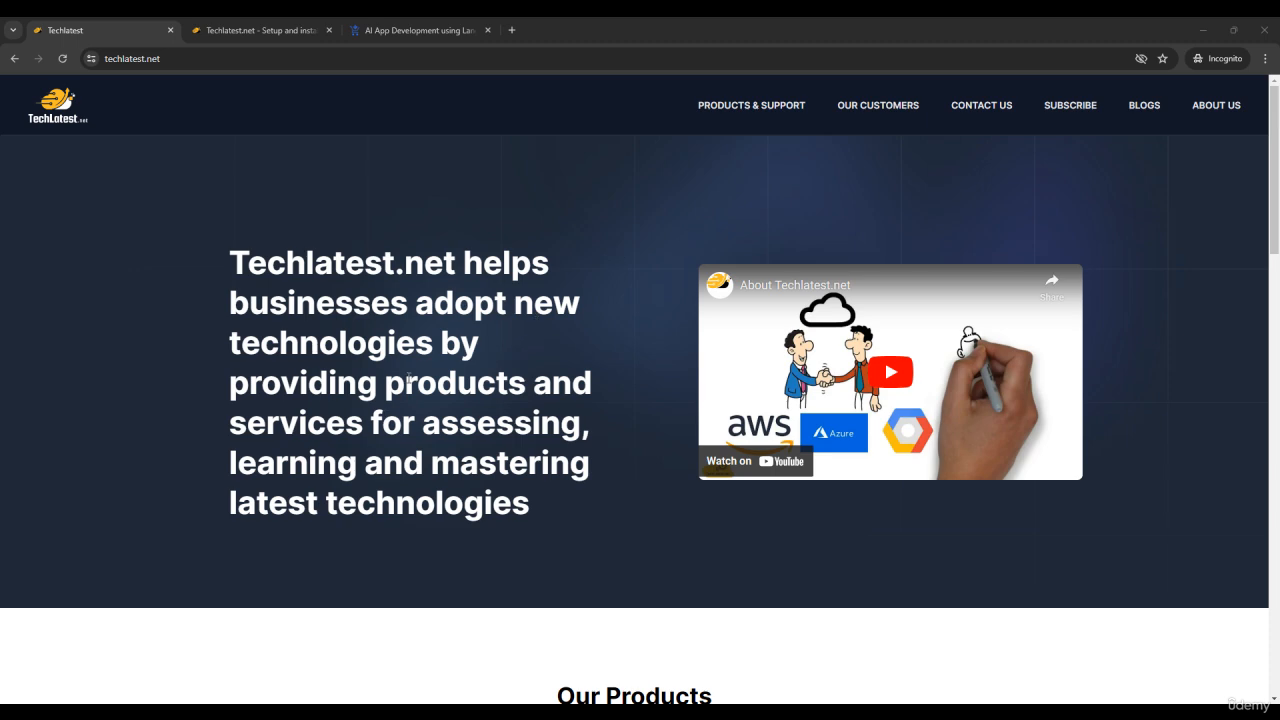
Step: From Products & Support, reach the LangChain & LangFlow card's GCP Deployment Guide
{"action": "left_click", "coordinate": [751, 105]}
{"action": "scroll", "coordinate": [450, 450], "scroll_direction": "down", "scroll_amount": 2}
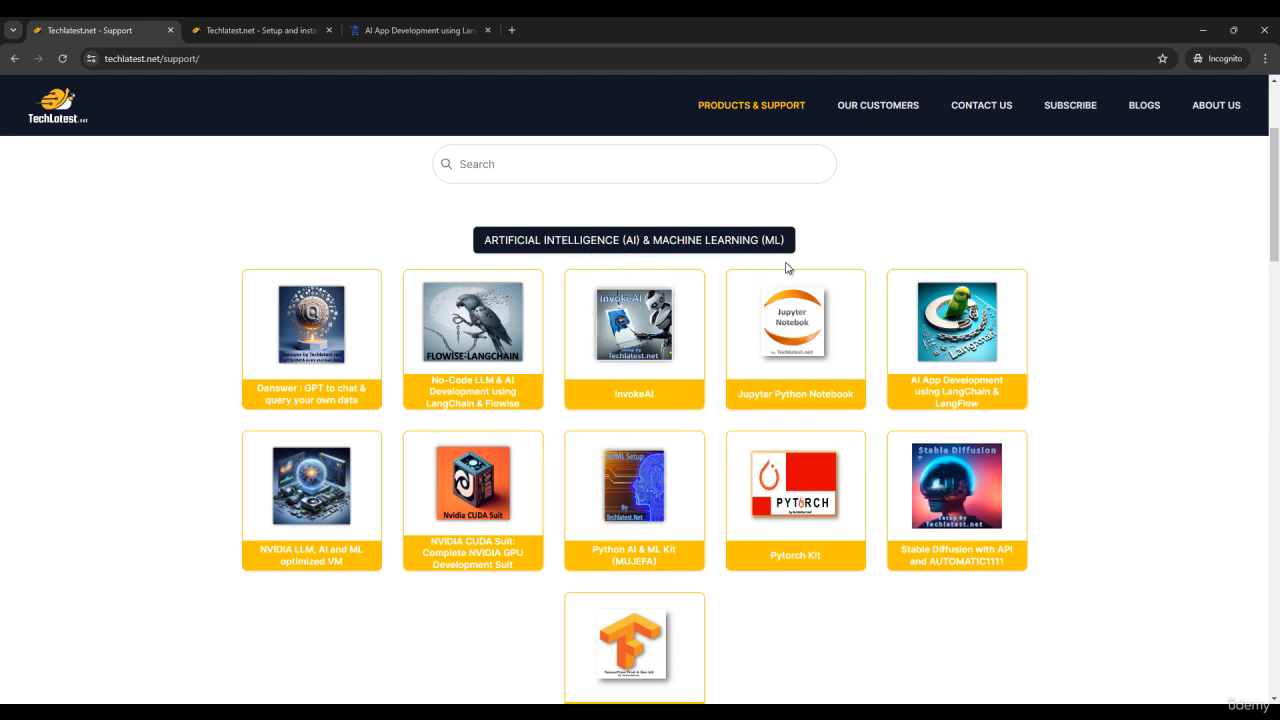
{"action": "left_click", "coordinate": [975, 398]}
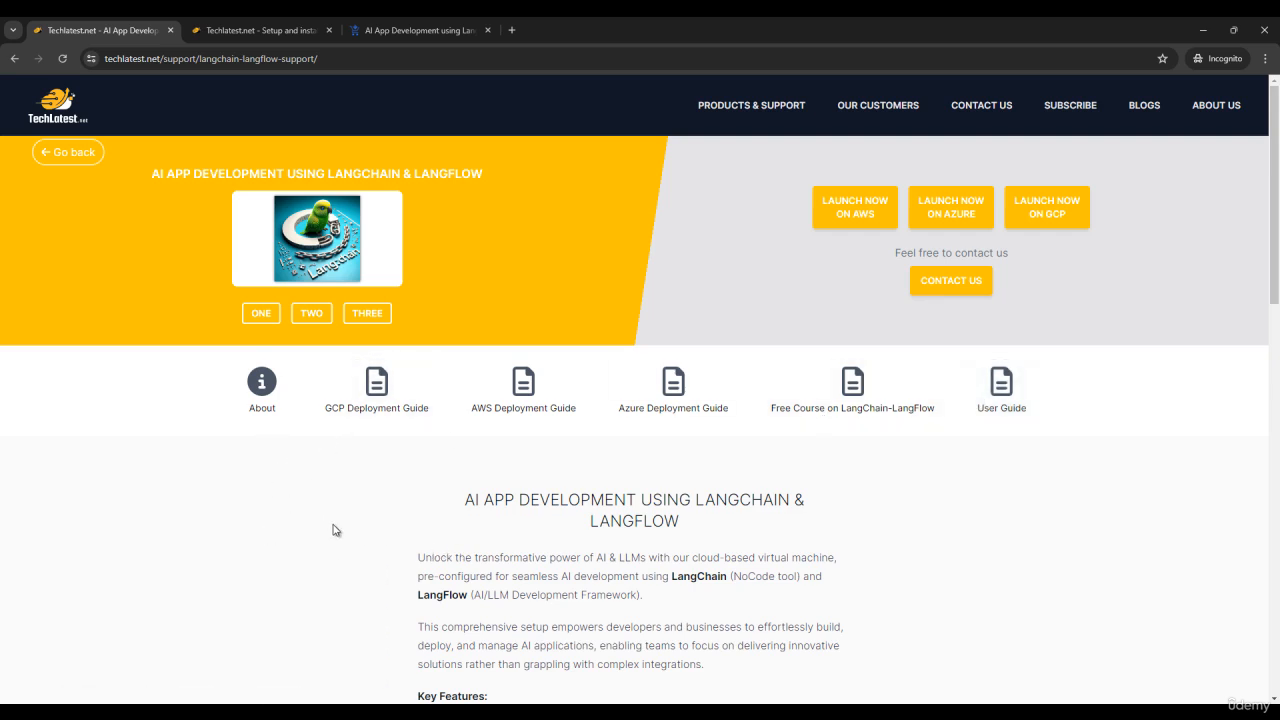
{"action": "left_click", "coordinate": [378, 412]}
{"action": "scroll", "coordinate": [700, 480], "scroll_direction": "down", "scroll_amount": 3}
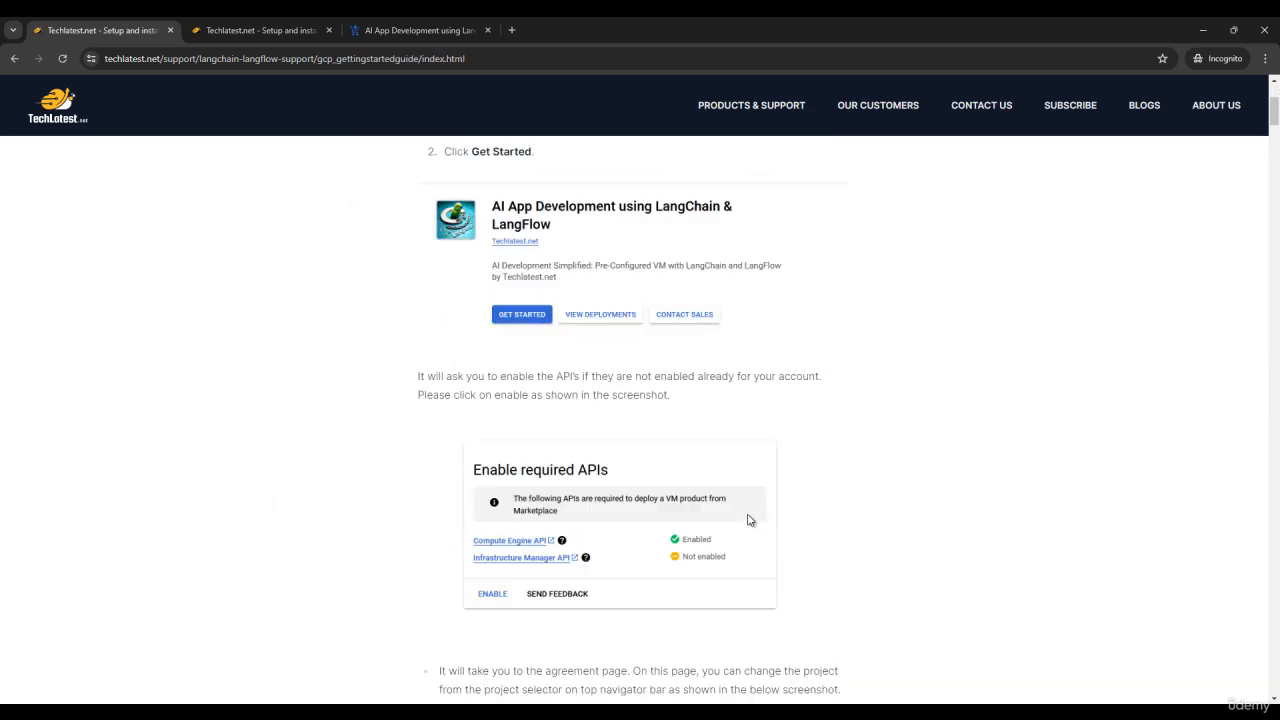
{"action": "scroll", "coordinate": [745, 520], "scroll_direction": "up", "scroll_amount": 1}
{"action": "scroll", "coordinate": [741, 527], "scroll_direction": "down", "scroll_amount": 2}
{"action": "scroll", "coordinate": [741, 527], "scroll_direction": "up", "scroll_amount": 3}
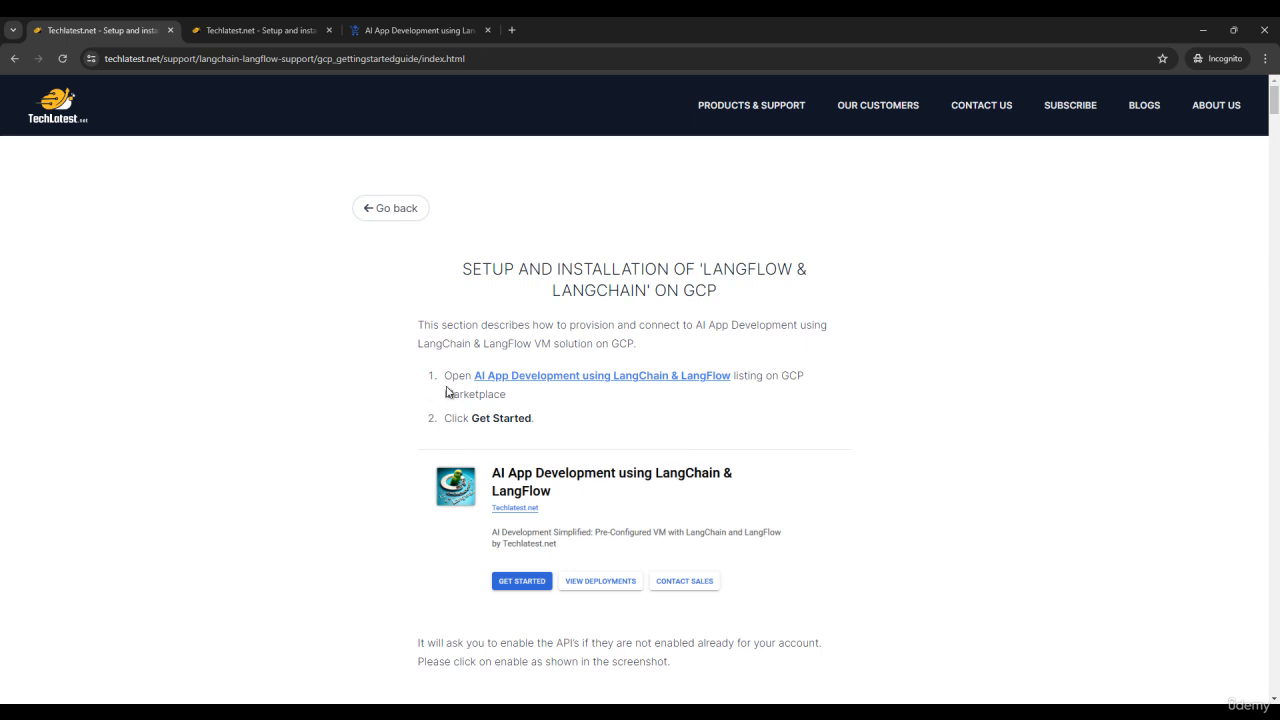
Step: Open the guide's AI App Development using LangChain & LangFlow Marketplace link in a new tab
{"action": "right_click", "coordinate": [525, 377]}
{"action": "left_click", "coordinate": [554, 395]}
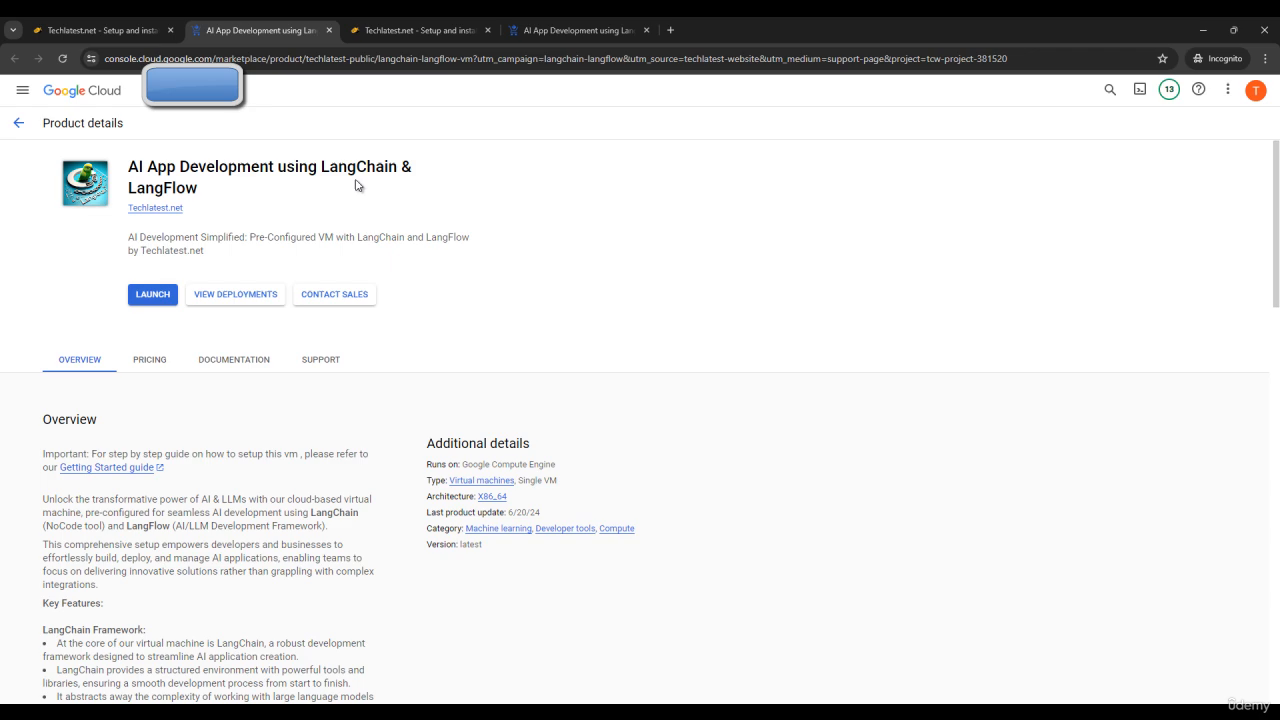
{"action": "scroll", "coordinate": [221, 469], "scroll_direction": "down", "scroll_amount": 3}
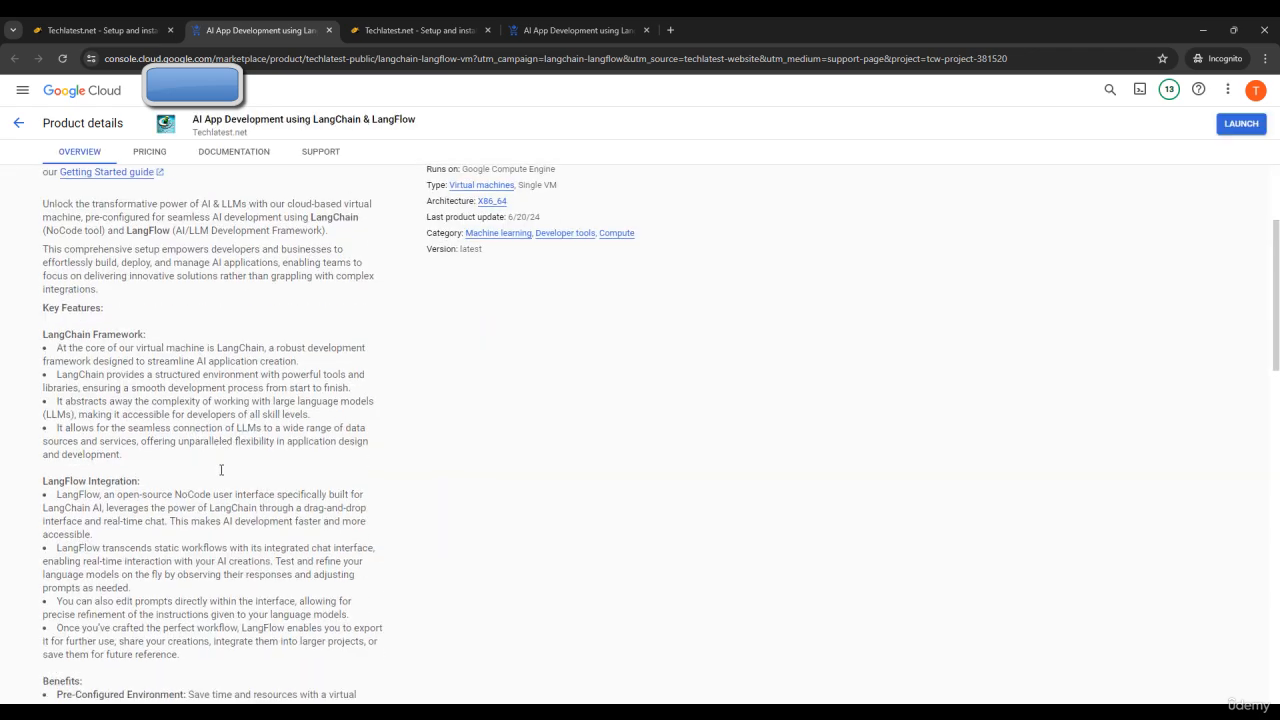
{"action": "scroll", "coordinate": [221, 469], "scroll_direction": "down", "scroll_amount": 3}
{"action": "scroll", "coordinate": [174, 531], "scroll_direction": "up", "scroll_amount": 5}
{"action": "scroll", "coordinate": [128, 460], "scroll_direction": "up", "scroll_amount": 1}
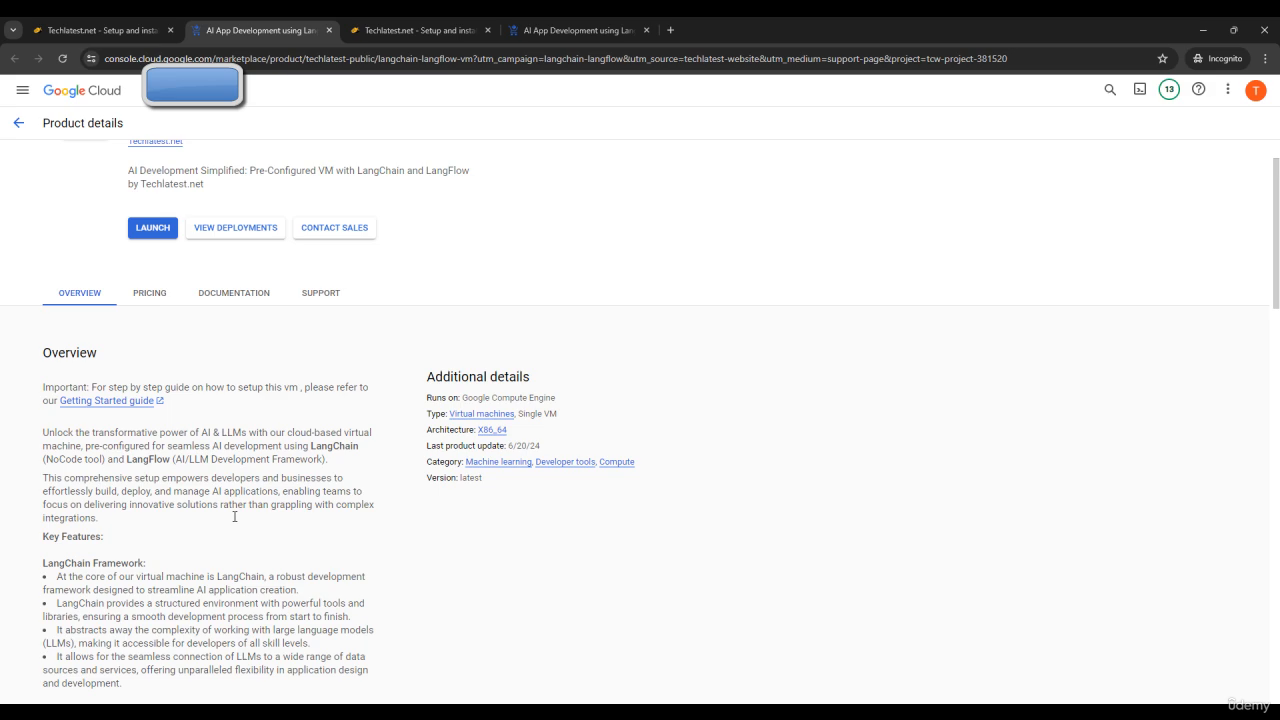
{"action": "scroll", "coordinate": [234, 516], "scroll_direction": "up", "scroll_amount": 1}
{"action": "scroll", "coordinate": [180, 460], "scroll_direction": "down", "scroll_amount": 3}
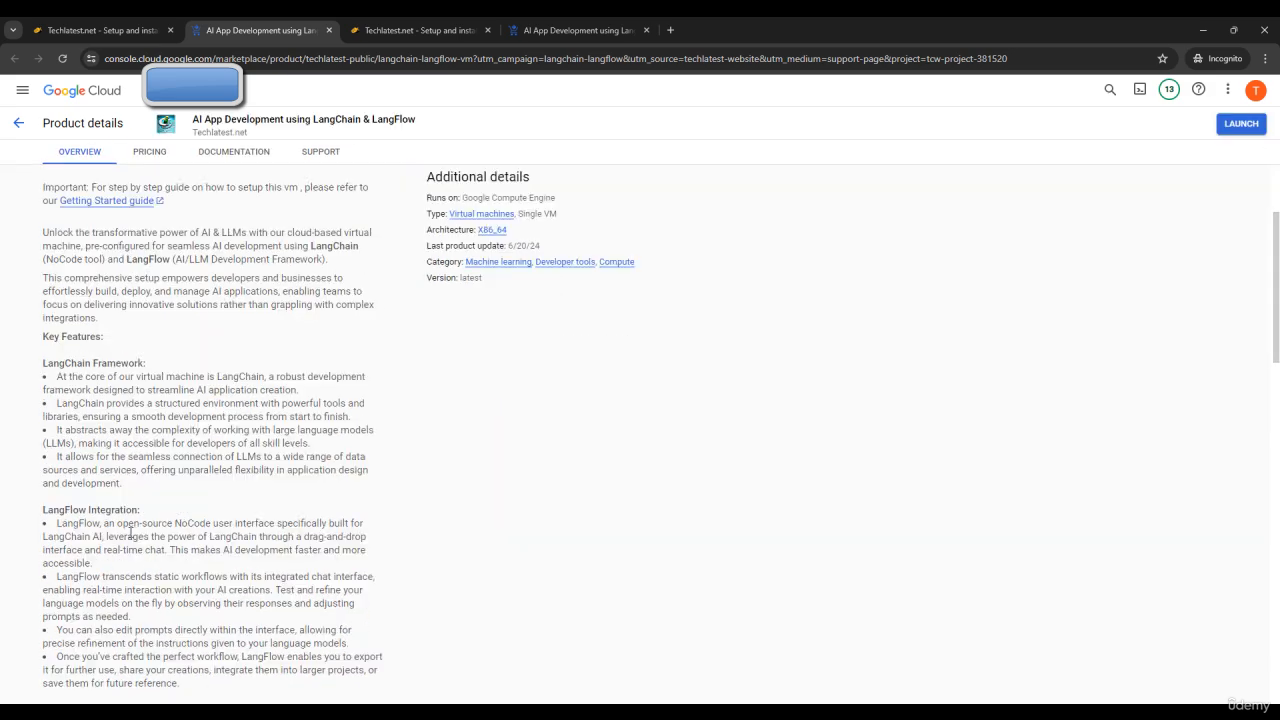
{"action": "scroll", "coordinate": [155, 530], "scroll_direction": "down", "scroll_amount": 2}
{"action": "scroll", "coordinate": [150, 510], "scroll_direction": "up", "scroll_amount": 5}
{"action": "scroll", "coordinate": [88, 446], "scroll_direction": "down", "scroll_amount": 3}
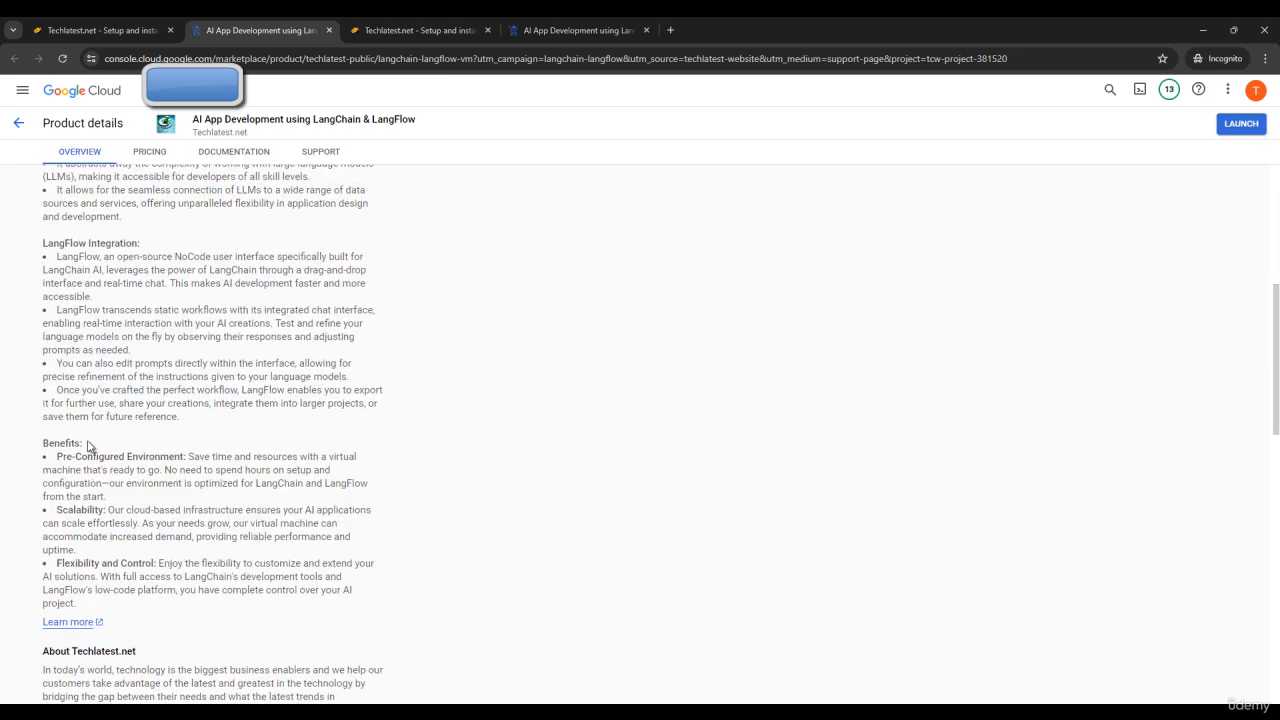
{"action": "scroll", "coordinate": [164, 535], "scroll_direction": "up", "scroll_amount": 3}
{"action": "scroll", "coordinate": [164, 535], "scroll_direction": "up", "scroll_amount": 2}
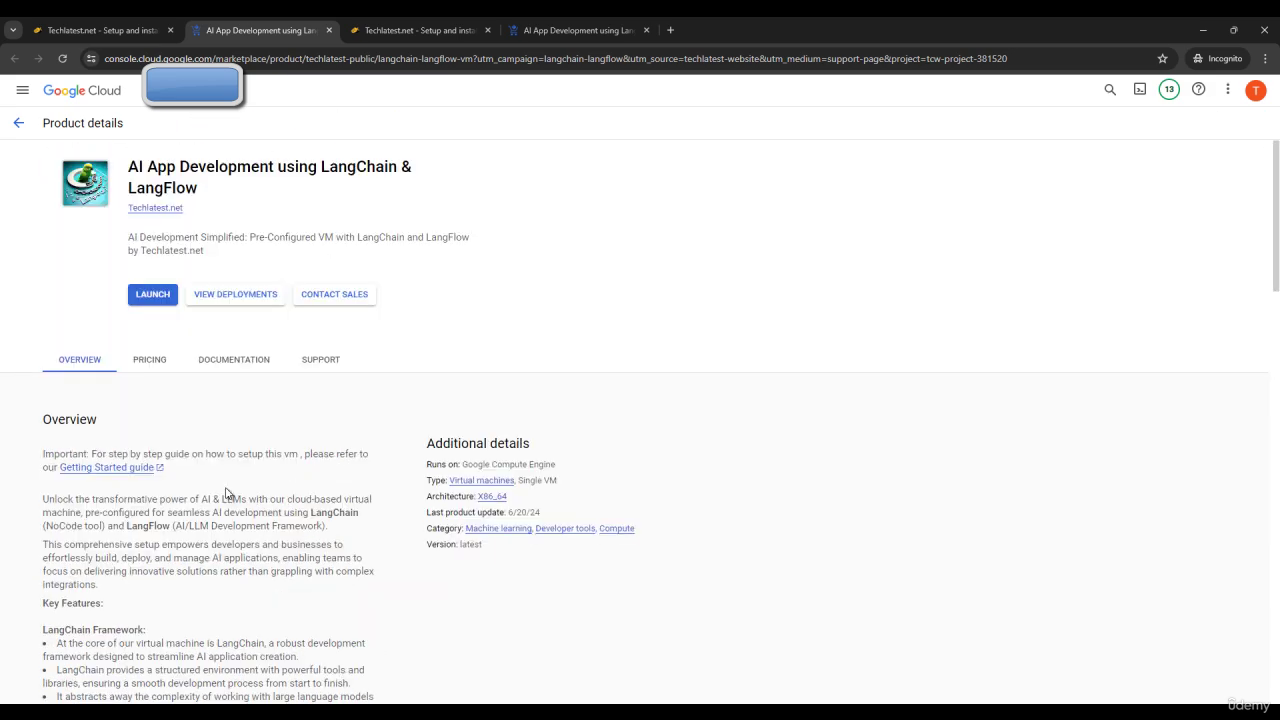
Step: Launch the deployment as langchain-3 in us-central1-c with default settings and firewall rules
{"action": "left_click", "coordinate": [147, 295]}
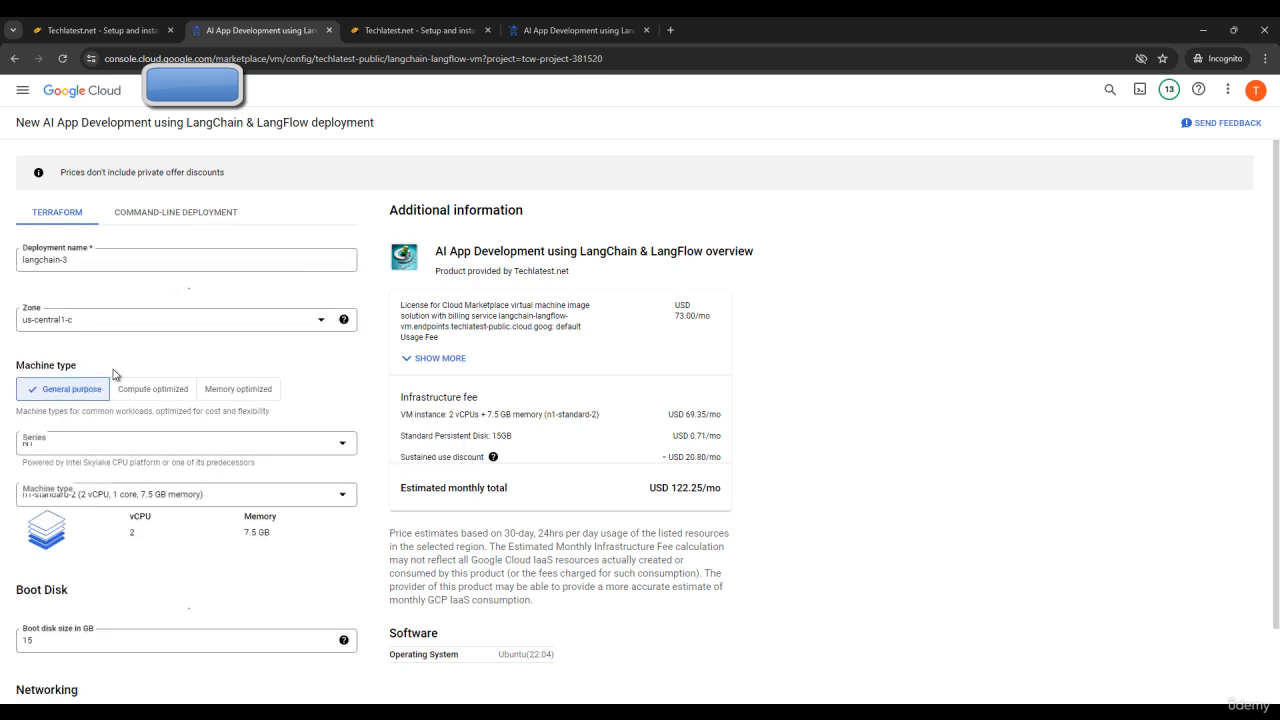
{"action": "scroll", "coordinate": [125, 408], "scroll_direction": "down", "scroll_amount": 1}
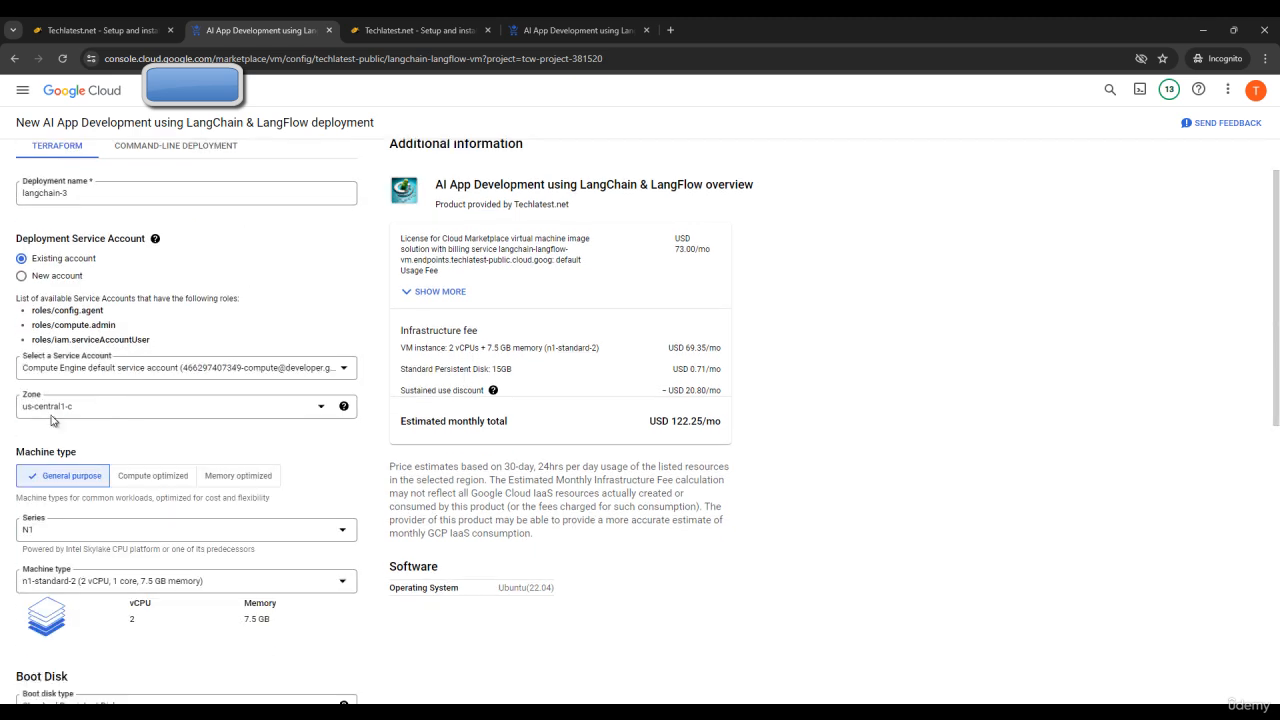
{"action": "scroll", "coordinate": [3, 343], "scroll_direction": "down", "scroll_amount": 1}
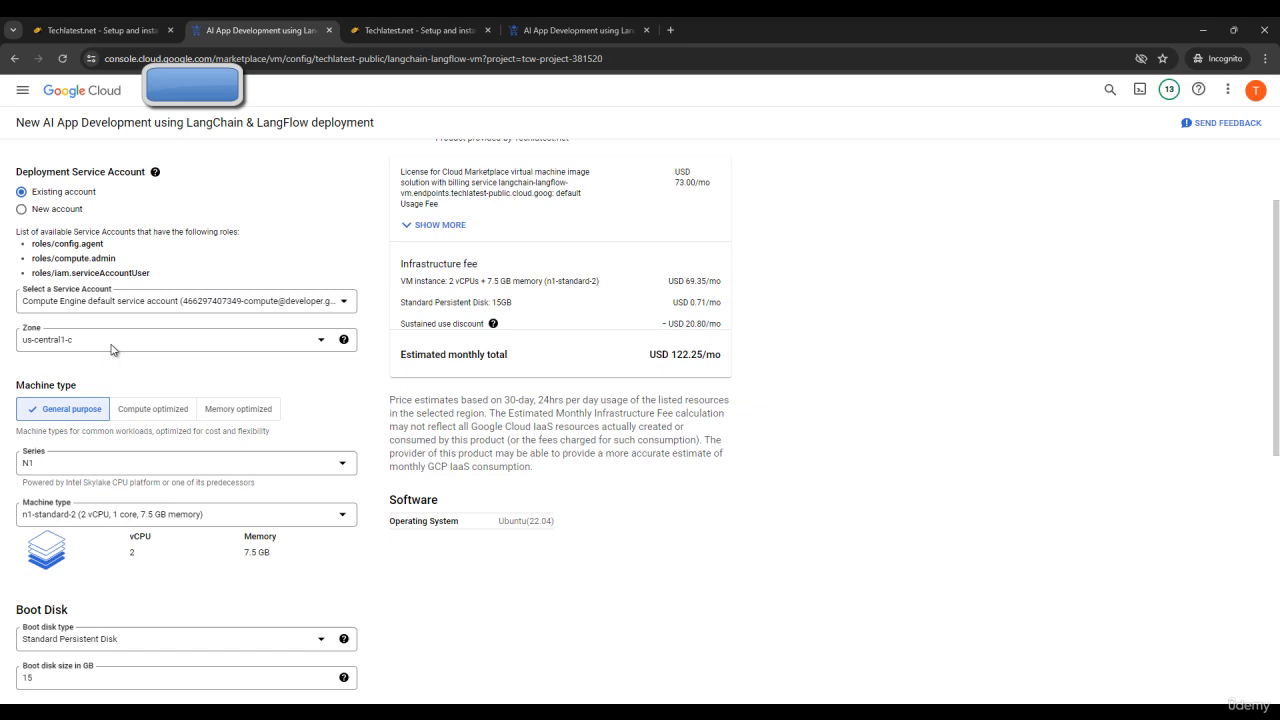
{"action": "scroll", "coordinate": [31, 330], "scroll_direction": "down", "scroll_amount": 1}
{"action": "scroll", "coordinate": [29, 410], "scroll_direction": "down", "scroll_amount": 2}
{"action": "scroll", "coordinate": [27, 424], "scroll_direction": "down", "scroll_amount": 1}
{"action": "scroll", "coordinate": [160, 457], "scroll_direction": "down", "scroll_amount": 1}
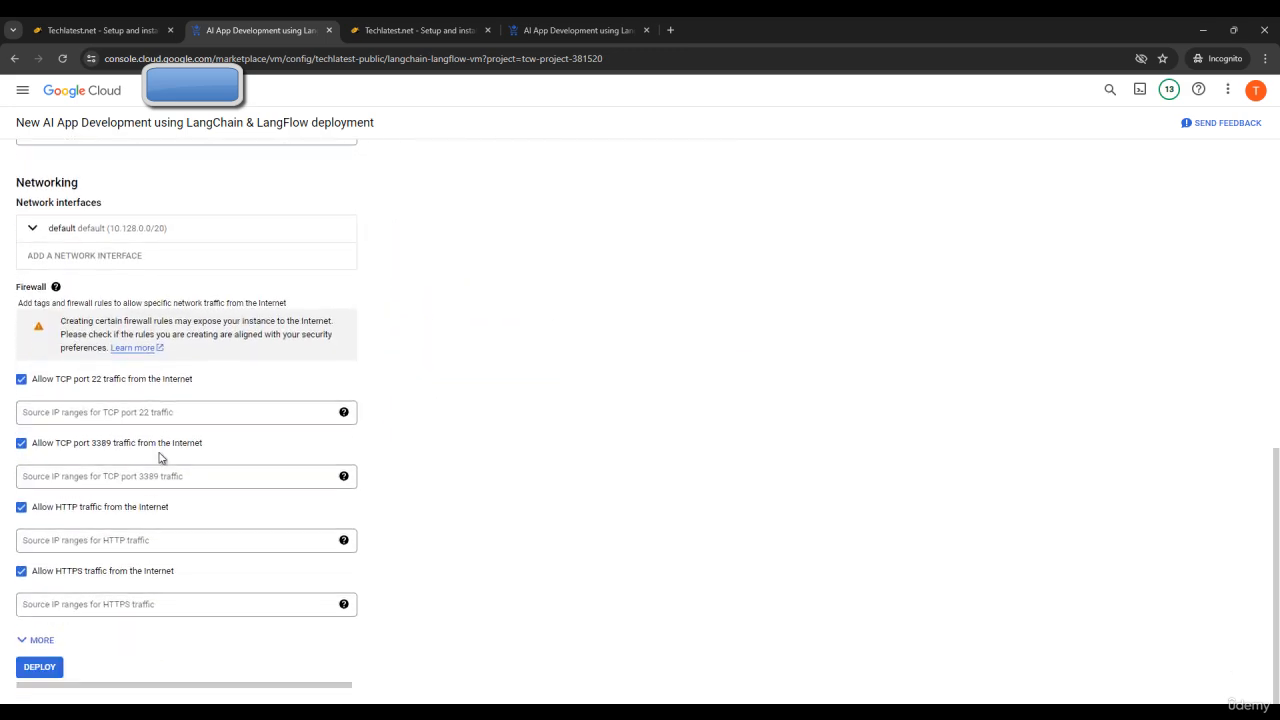
{"action": "left_click", "coordinate": [45, 666]}
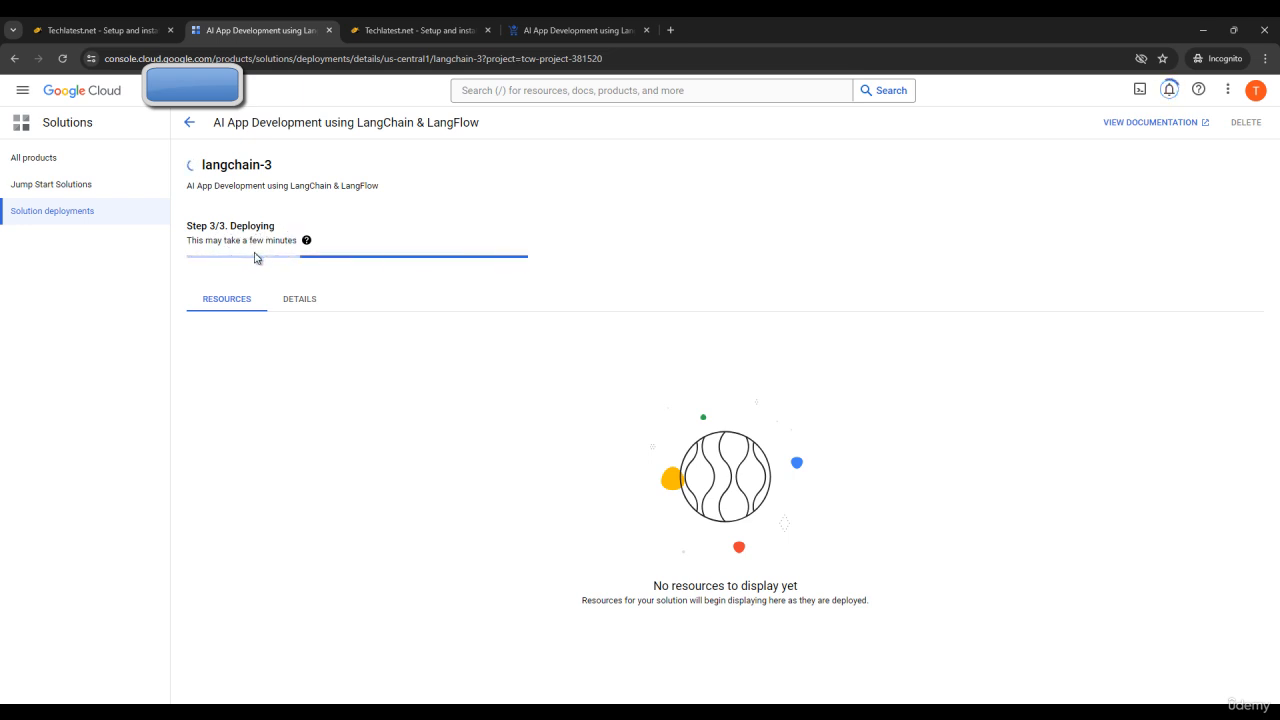
Step: Read the guide's RDP steps 7–8, checking the deployment's progress in between
{"action": "left_click", "coordinate": [130, 20]}
{"action": "scroll", "coordinate": [715, 318], "scroll_direction": "down", "scroll_amount": 8}
{"action": "scroll", "coordinate": [662, 480], "scroll_direction": "down", "scroll_amount": 5}
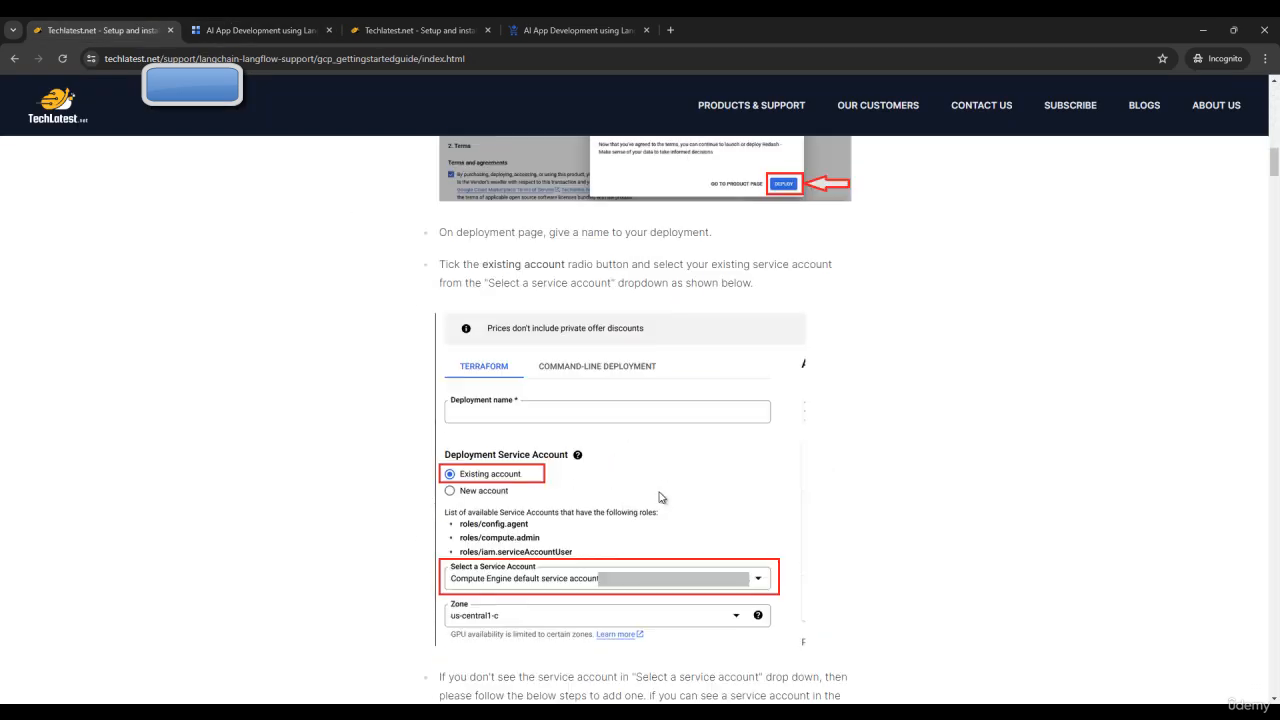
{"action": "scroll", "coordinate": [665, 520], "scroll_direction": "down", "scroll_amount": 5}
{"action": "scroll", "coordinate": [640, 510], "scroll_direction": "down", "scroll_amount": 5}
{"action": "scroll", "coordinate": [600, 500], "scroll_direction": "down", "scroll_amount": 5}
{"action": "scroll", "coordinate": [590, 491], "scroll_direction": "down", "scroll_amount": 2}
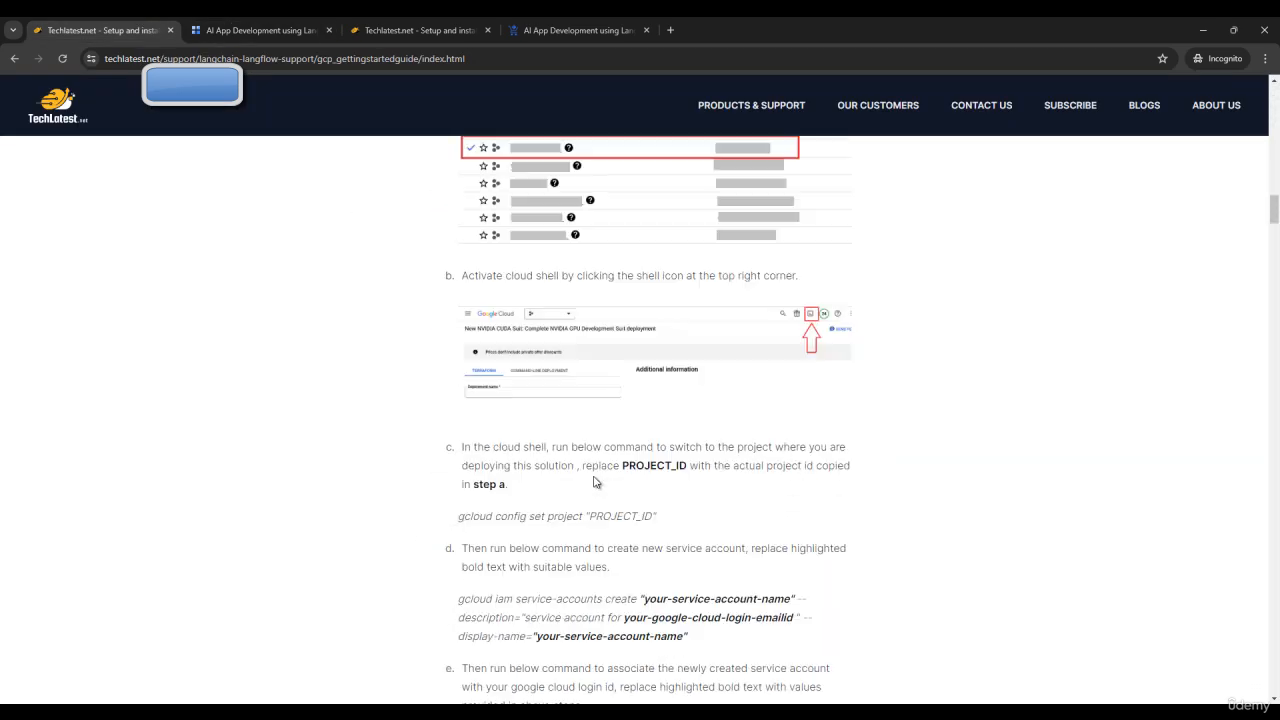
{"action": "scroll", "coordinate": [590, 488], "scroll_direction": "down", "scroll_amount": 2}
{"action": "scroll", "coordinate": [590, 485], "scroll_direction": "up", "scroll_amount": 4}
{"action": "scroll", "coordinate": [591, 480], "scroll_direction": "up", "scroll_amount": 4}
{"action": "scroll", "coordinate": [590, 478], "scroll_direction": "down", "scroll_amount": 5}
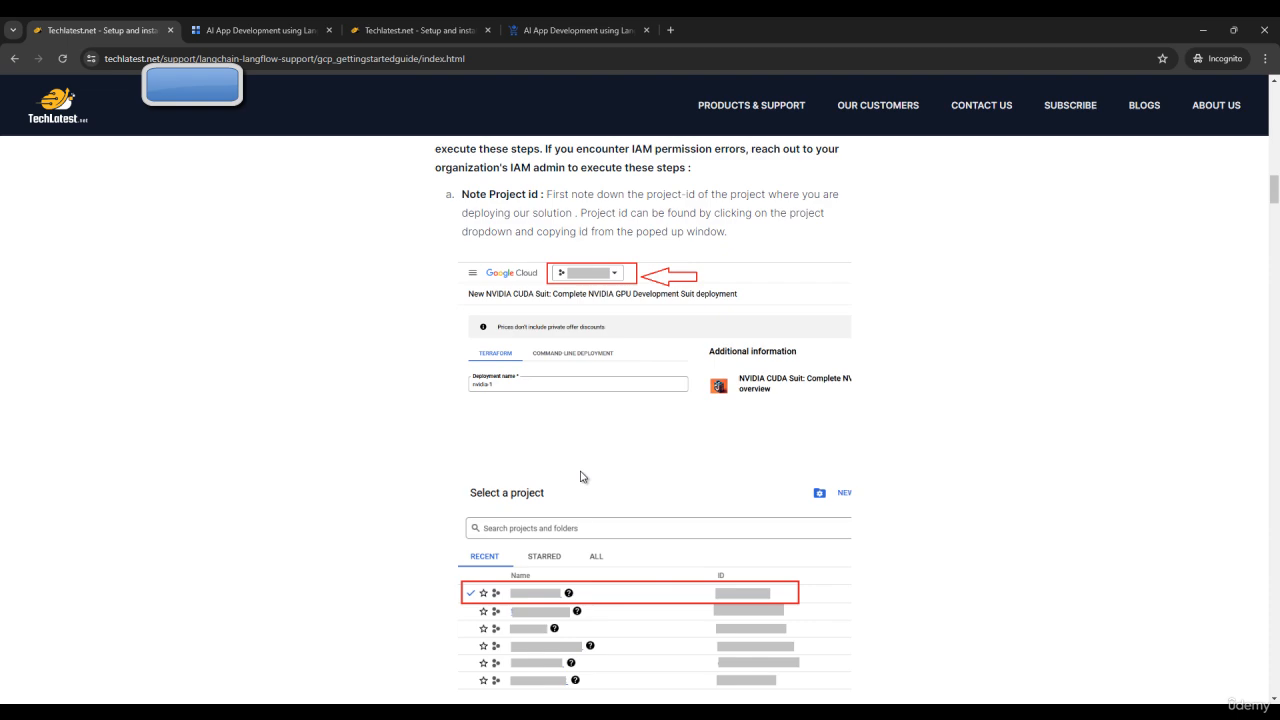
{"action": "scroll", "coordinate": [580, 477], "scroll_direction": "down", "scroll_amount": 5}
{"action": "scroll", "coordinate": [580, 530], "scroll_direction": "down", "scroll_amount": 5}
{"action": "scroll", "coordinate": [570, 545], "scroll_direction": "down", "scroll_amount": 5}
{"action": "scroll", "coordinate": [564, 552], "scroll_direction": "down", "scroll_amount": 10}
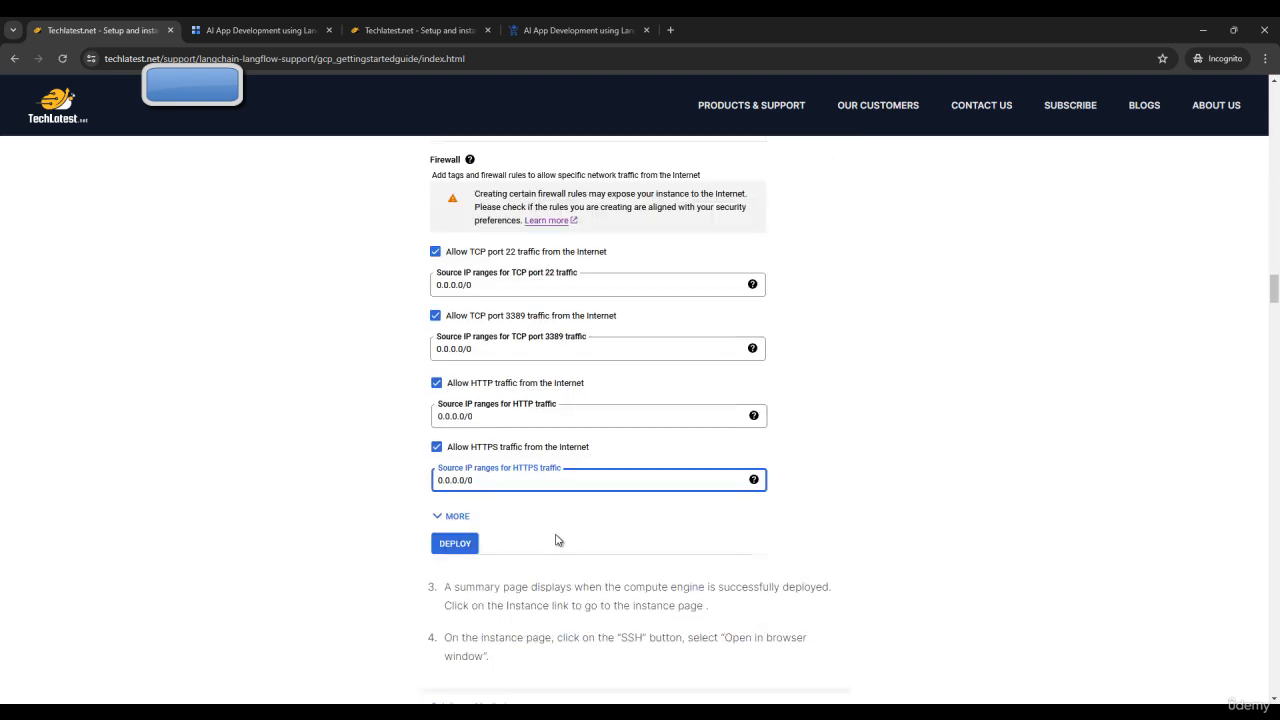
{"action": "scroll", "coordinate": [555, 542], "scroll_direction": "down", "scroll_amount": 5}
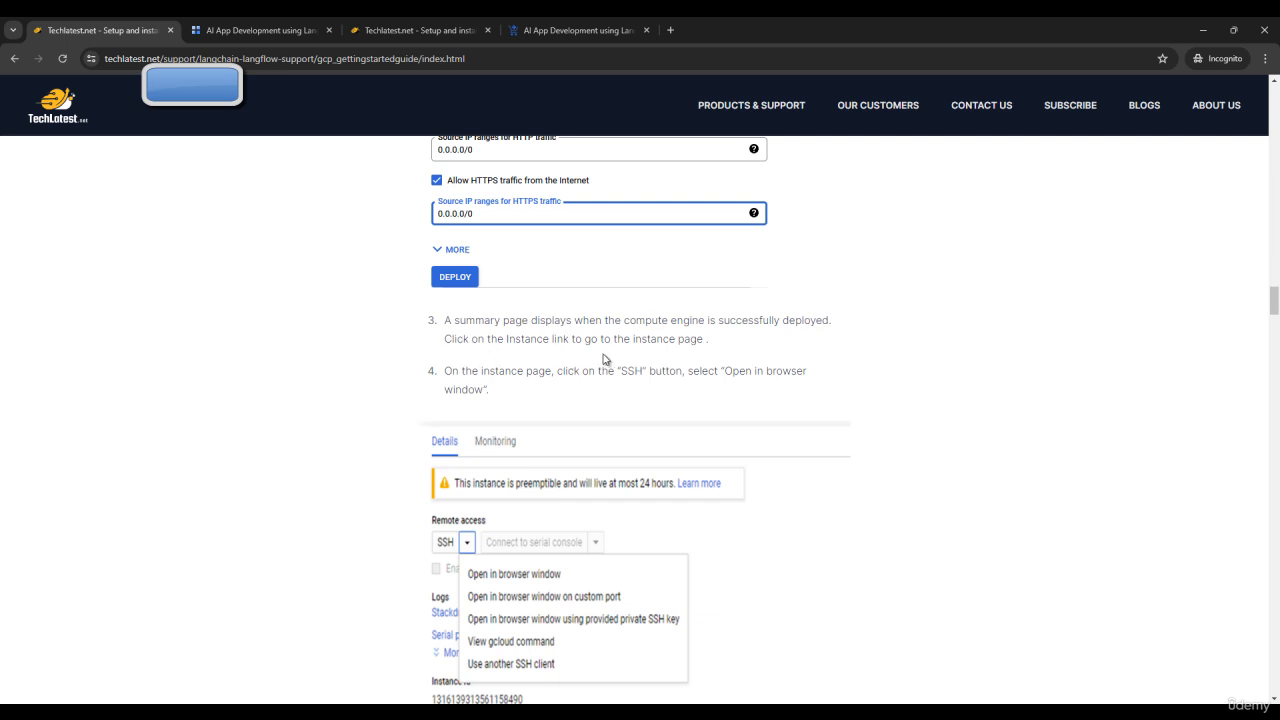
{"action": "scroll", "coordinate": [521, 377], "scroll_direction": "down", "scroll_amount": 2}
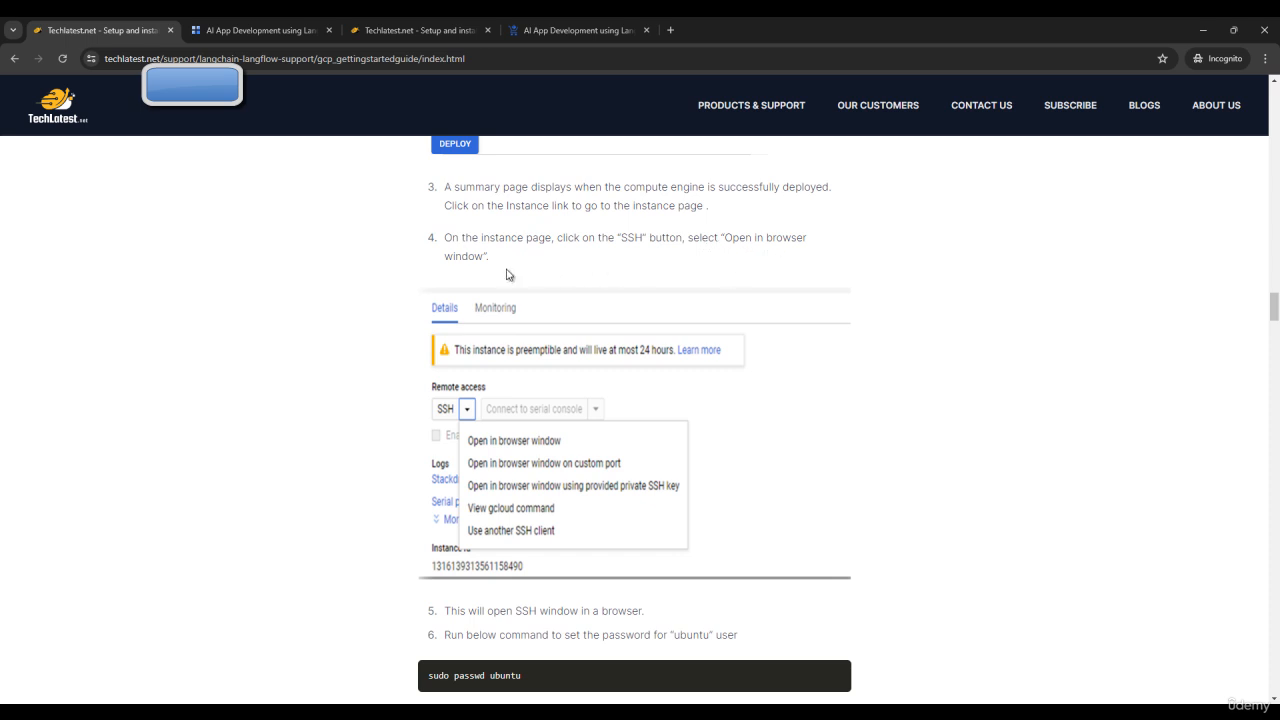
{"action": "scroll", "coordinate": [461, 387], "scroll_direction": "down", "scroll_amount": 4}
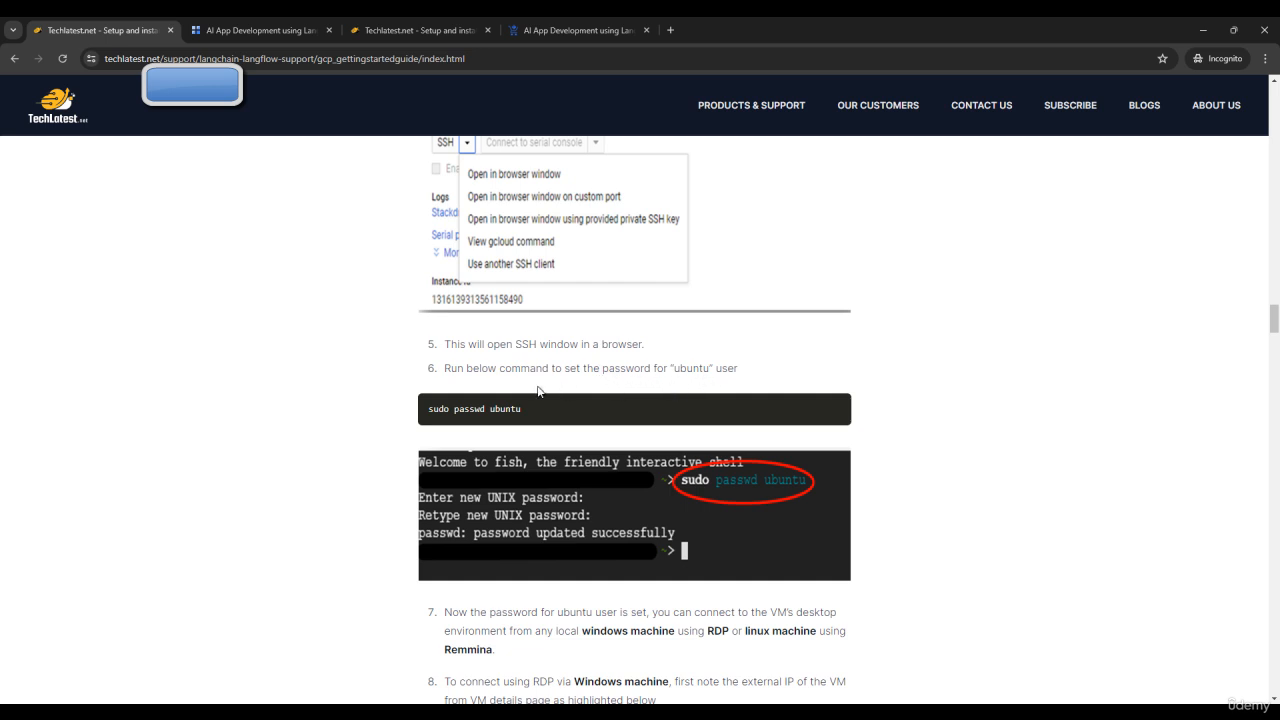
{"action": "scroll", "coordinate": [603, 442], "scroll_direction": "up", "scroll_amount": 5}
{"action": "left_click", "coordinate": [260, 30]}
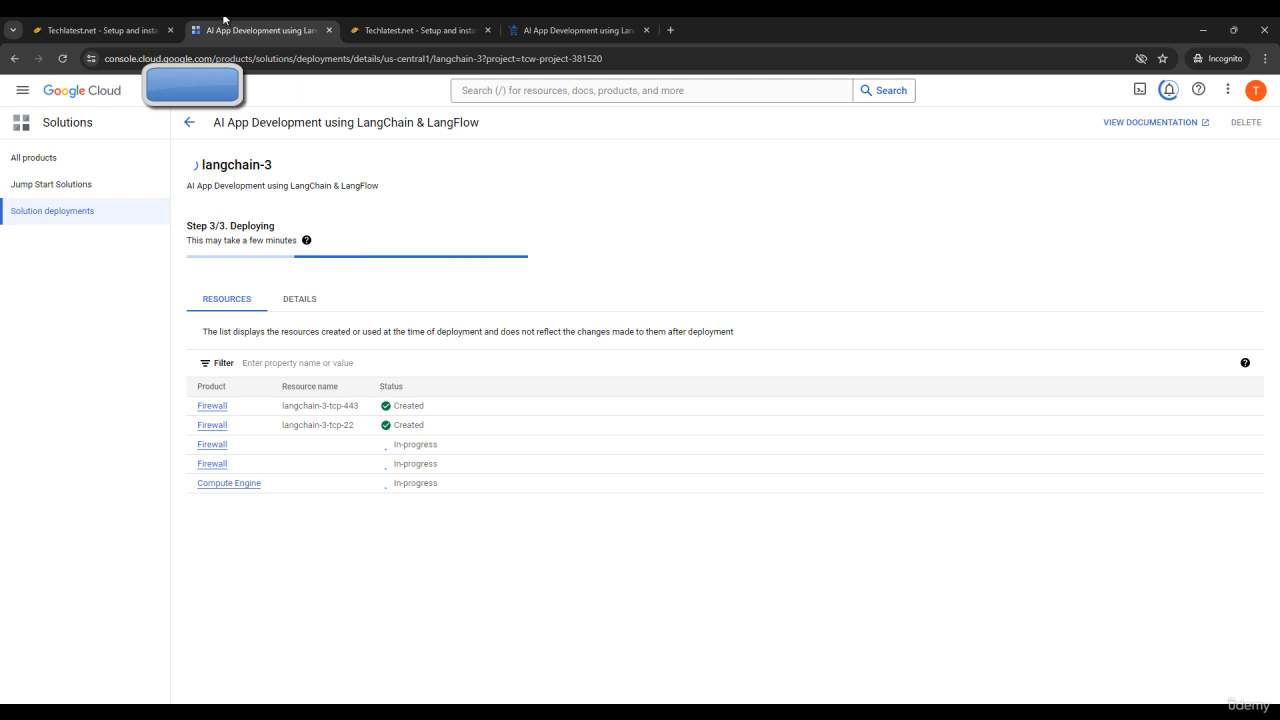
{"action": "left_click", "coordinate": [166, 22]}
{"action": "scroll", "coordinate": [680, 460], "scroll_direction": "down", "scroll_amount": 3}
{"action": "scroll", "coordinate": [600, 500], "scroll_direction": "down", "scroll_amount": 2}
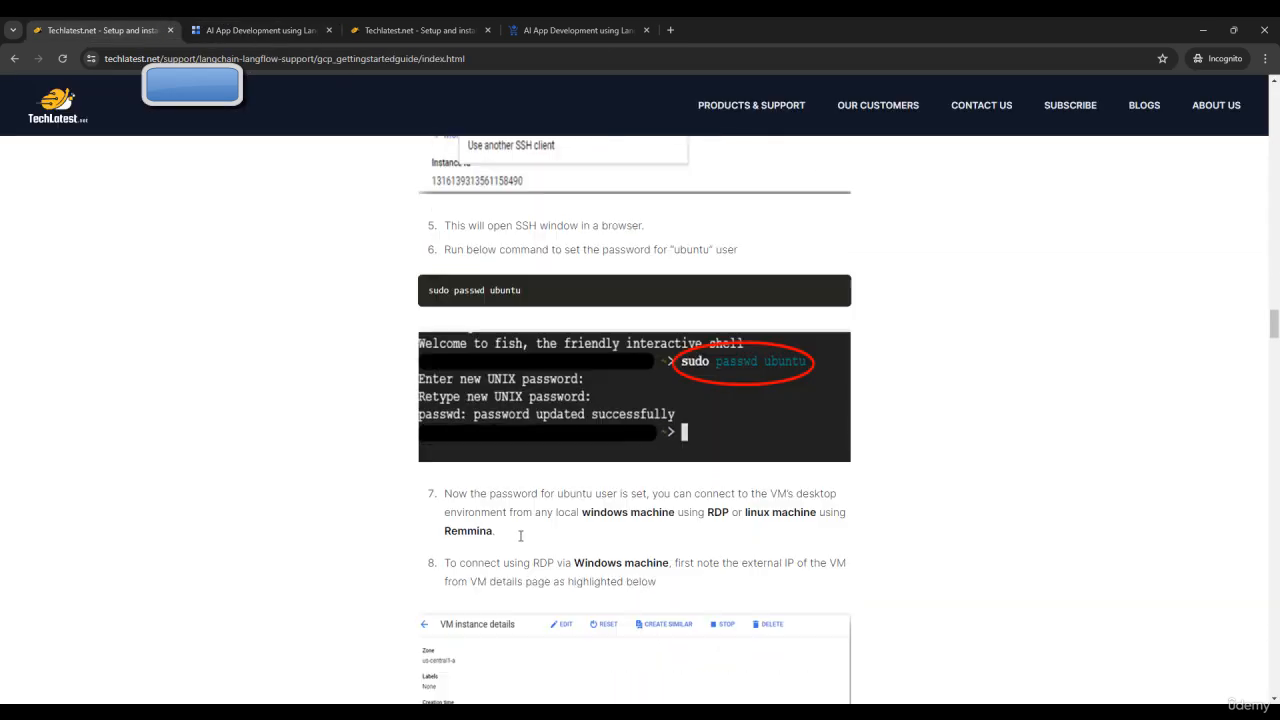
{"action": "scroll", "coordinate": [560, 470], "scroll_direction": "down", "scroll_amount": 2}
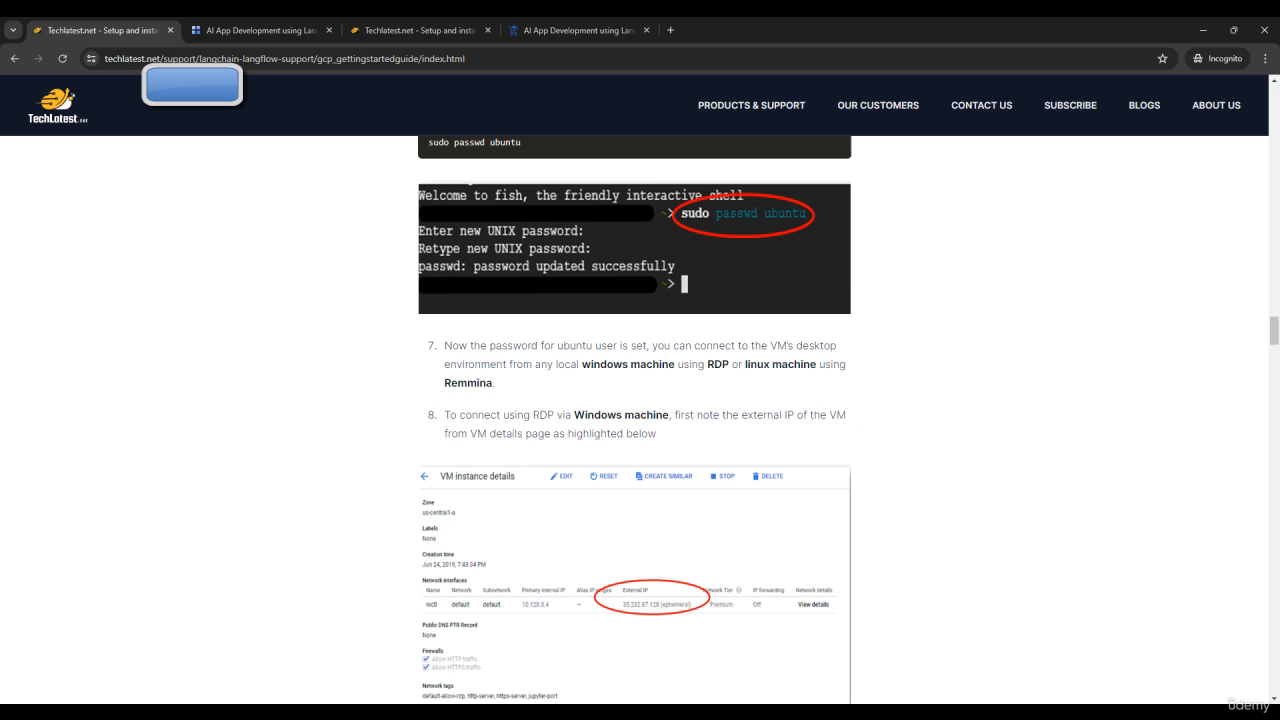
Step: Launch Remote Desktop Connection with an empty Computer field, then show Compute Engine VM instances
{"action": "key", "text": "super"}
{"action": "type", "text": "Re"}
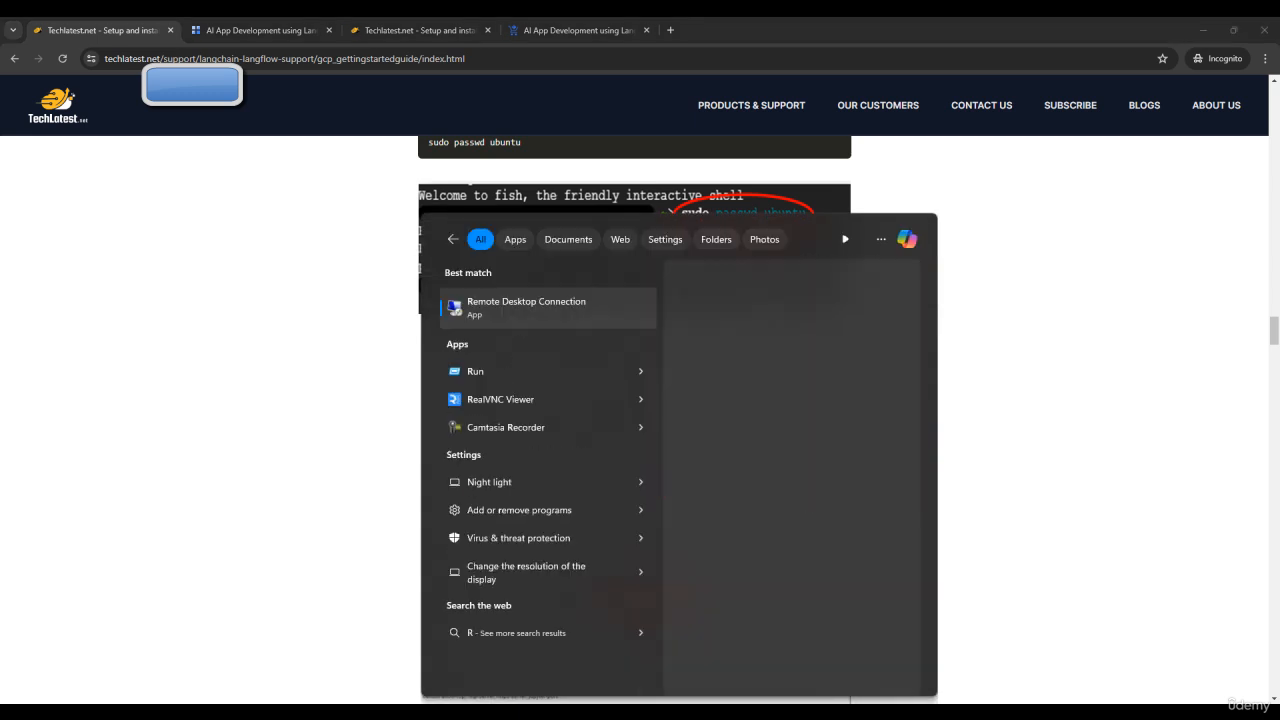
{"action": "key", "text": "Return"}
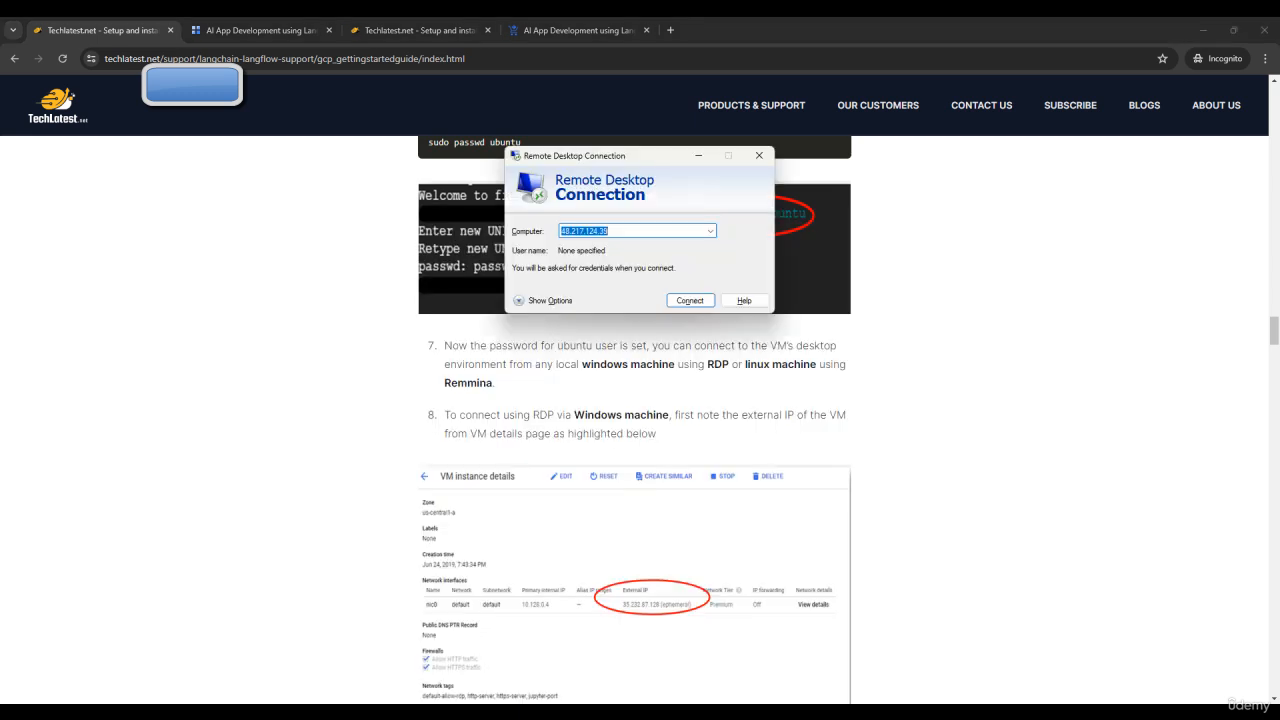
{"action": "key", "text": "BackSpace"}
{"action": "left_click", "coordinate": [263, 28]}
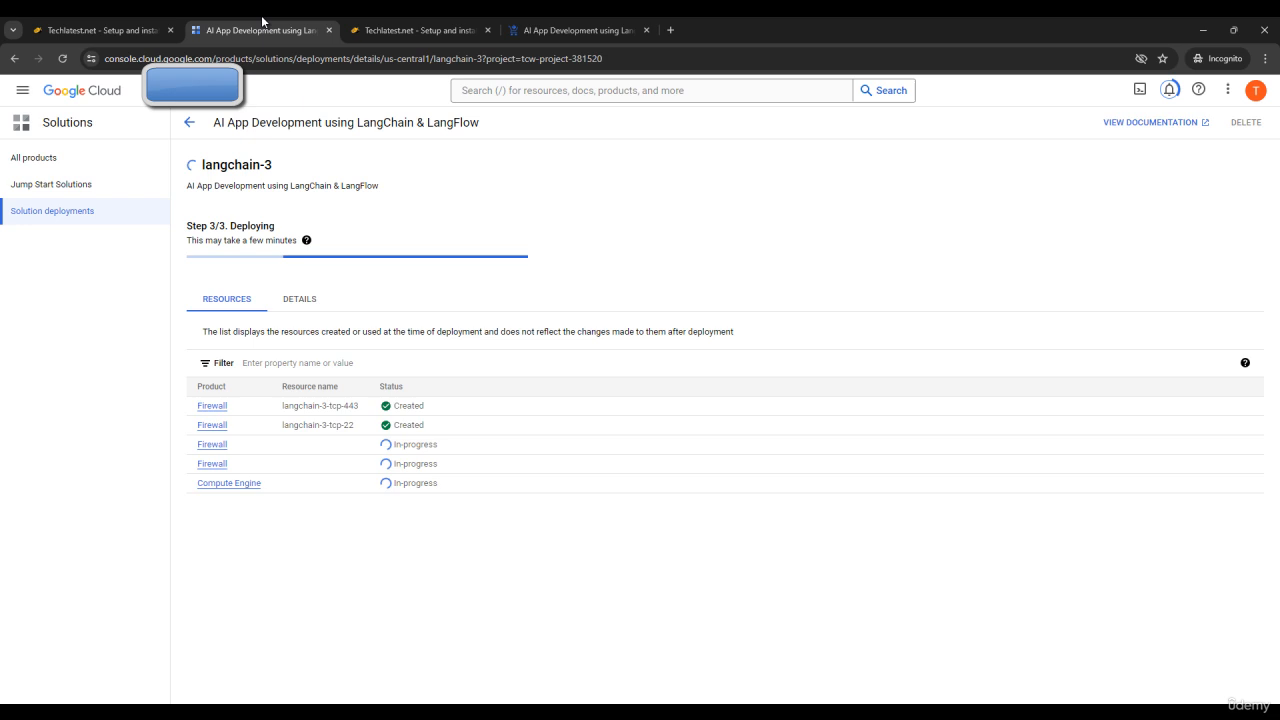
{"action": "left_click", "coordinate": [229, 424]}
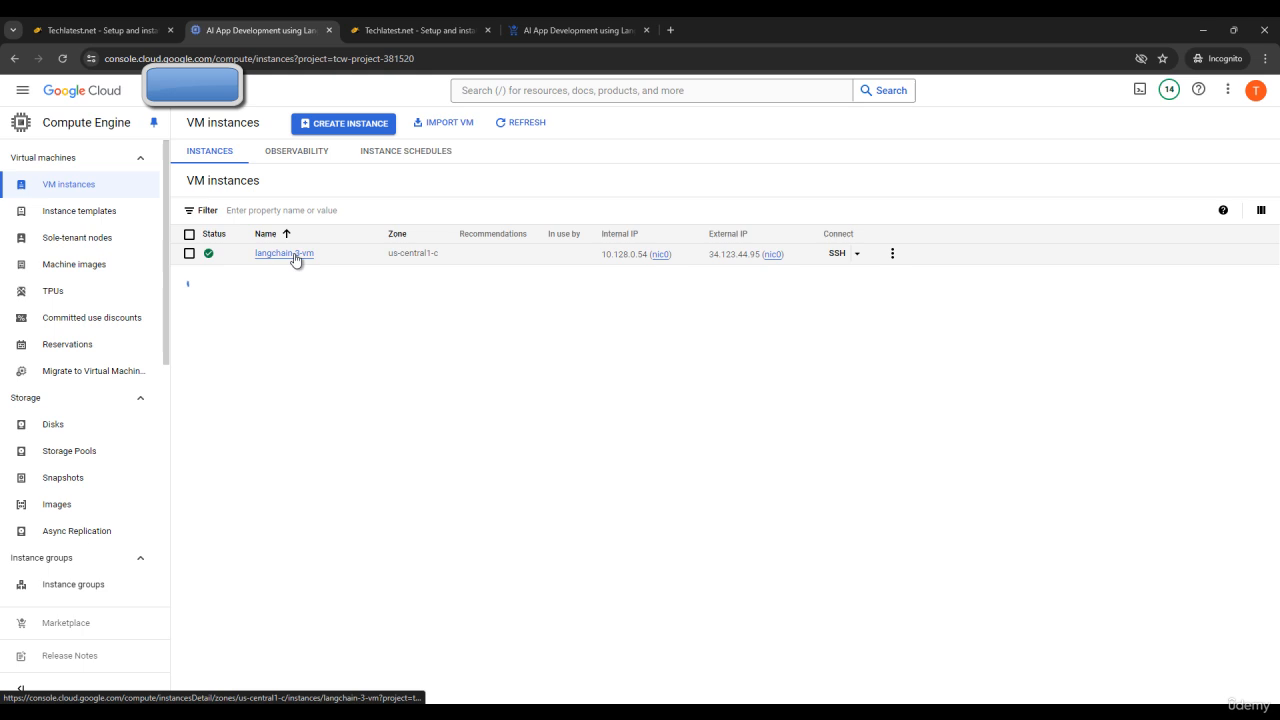
Step: From langchain-3-vm's details, start a maximized SSH-in-browser session and dismiss the IAP notice
{"action": "left_click", "coordinate": [290, 255]}
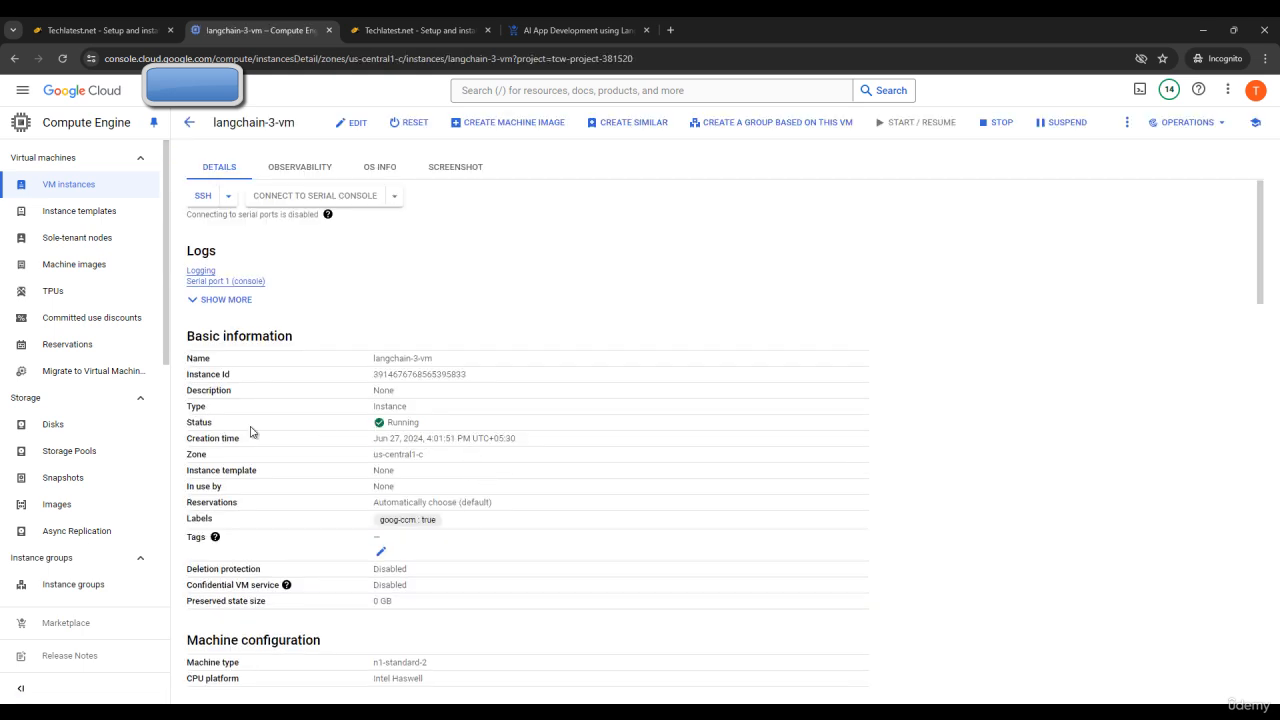
{"action": "left_click", "coordinate": [229, 205]}
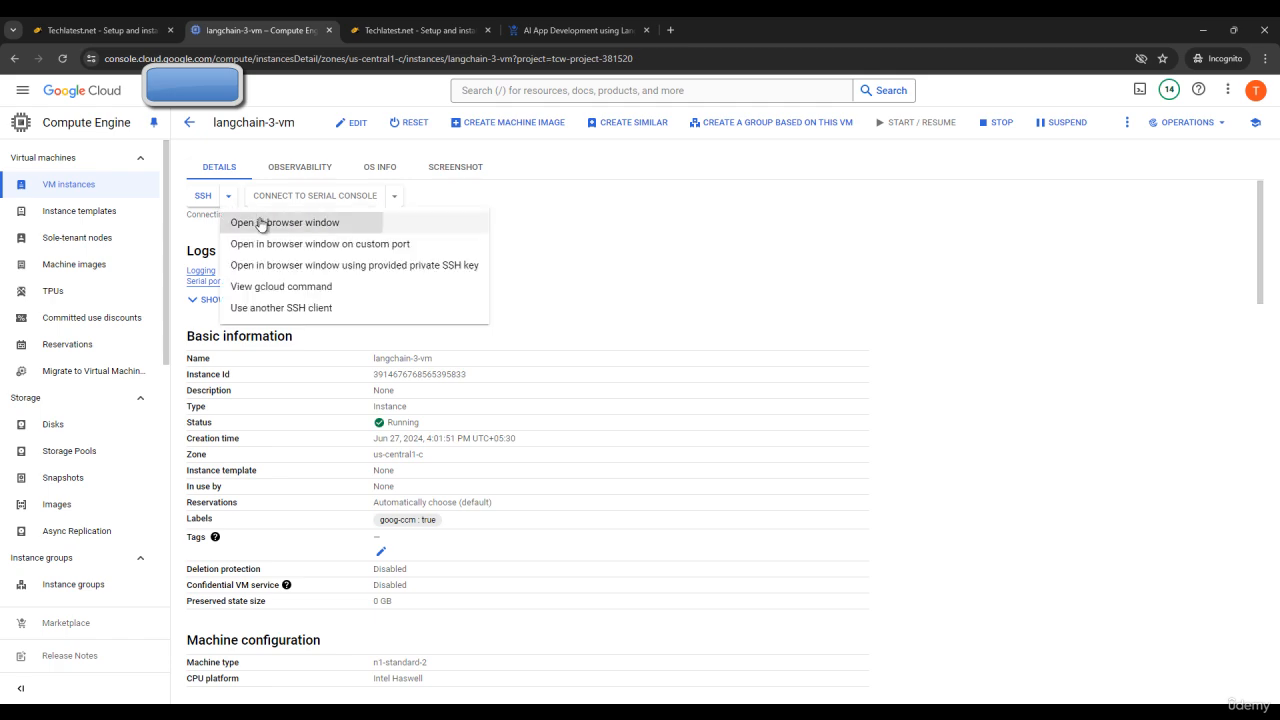
{"action": "left_click", "coordinate": [257, 220]}
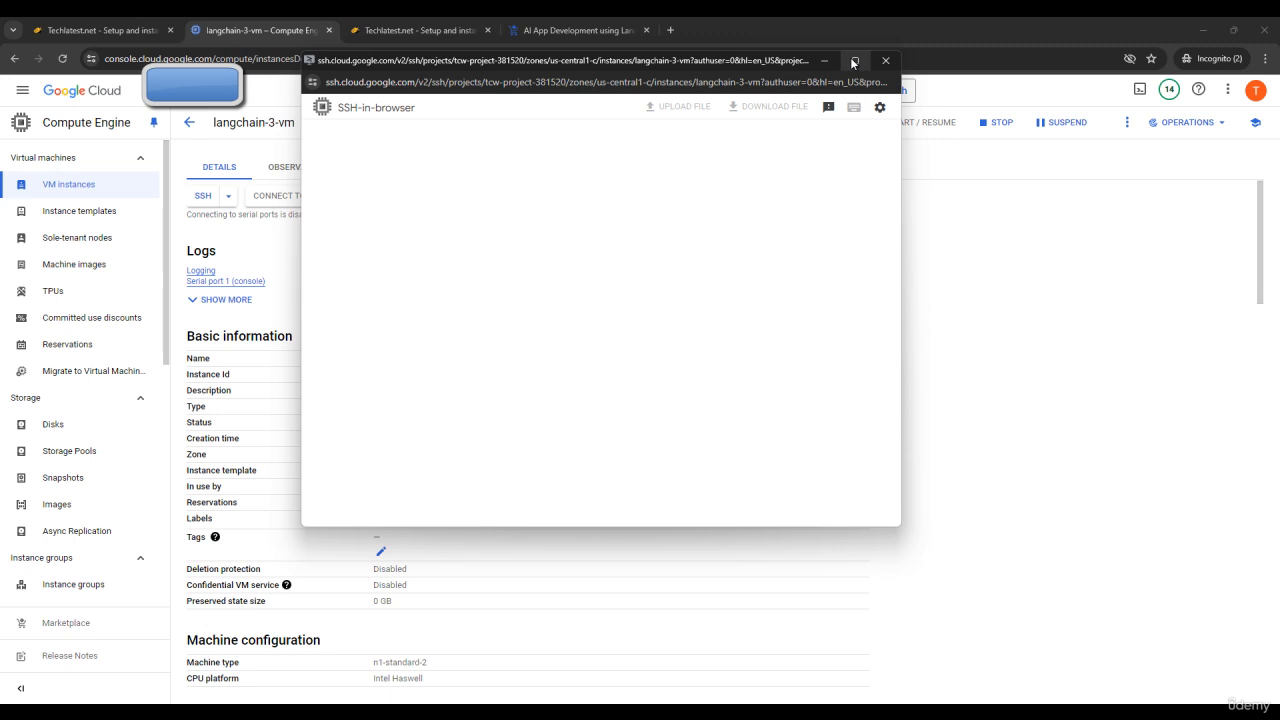
{"action": "left_click", "coordinate": [855, 60]}
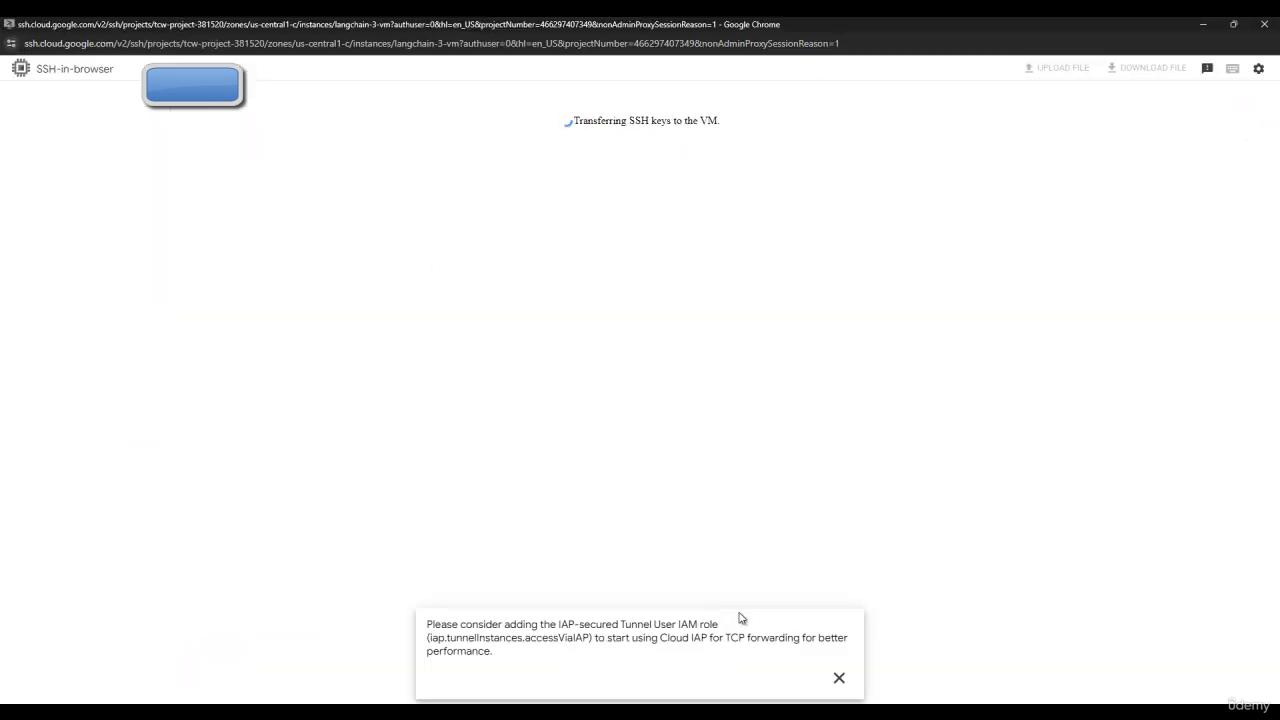
{"action": "left_click", "coordinate": [839, 679]}
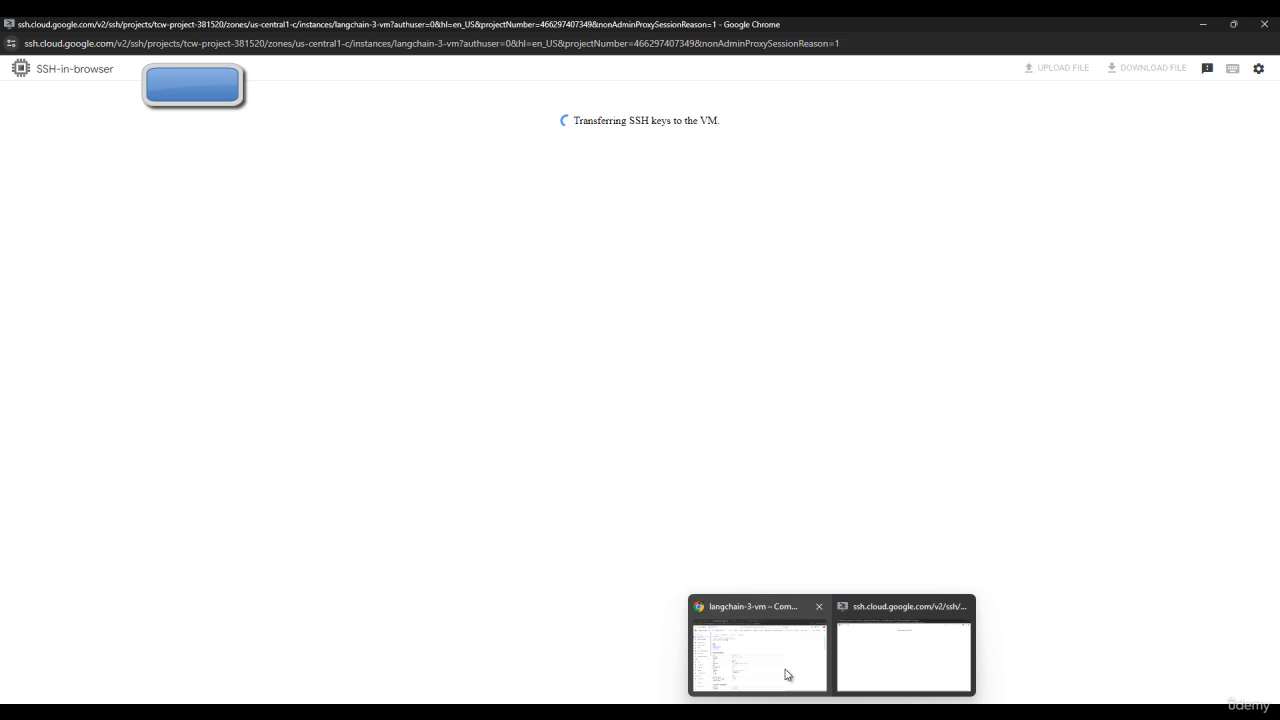
{"action": "left_click", "coordinate": [786, 668]}
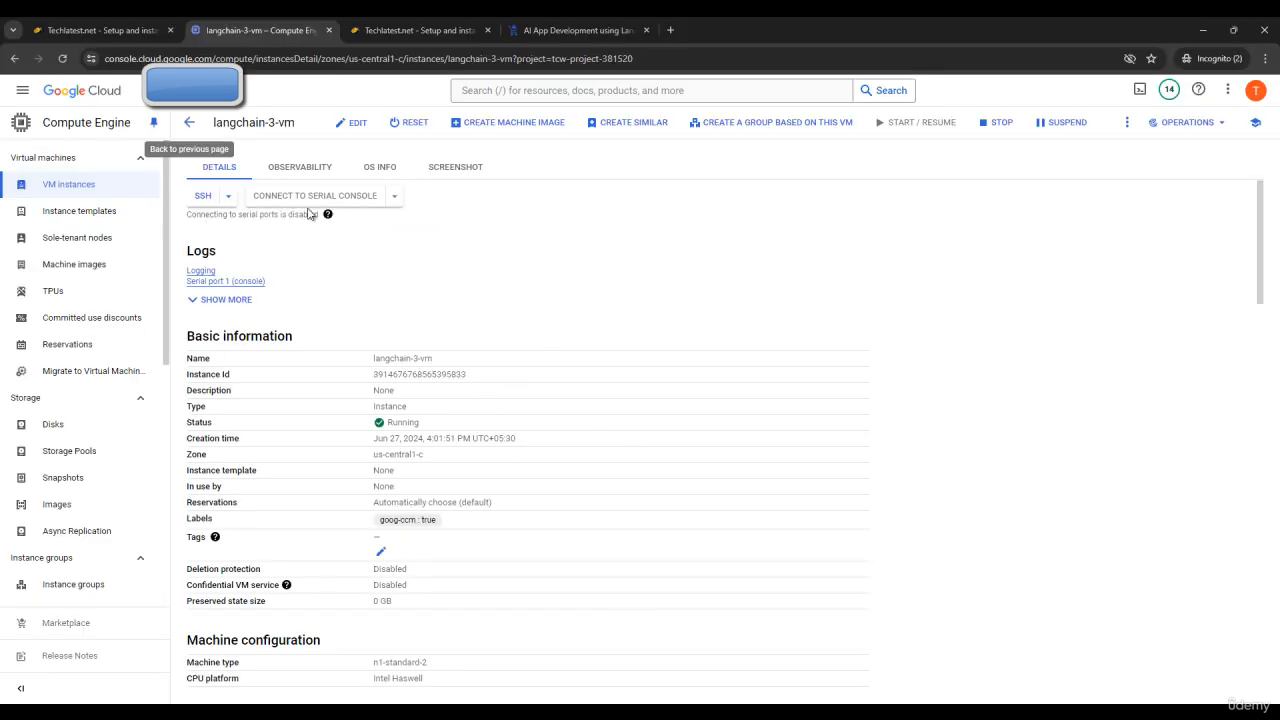
{"action": "scroll", "coordinate": [400, 500], "scroll_direction": "down", "scroll_amount": 1}
Step: In the SSH terminal, clear the stray pasted text and run 'sudo passwd ubuntu' with the new password entered twice
{"action": "key", "text": "alt+Tab"}
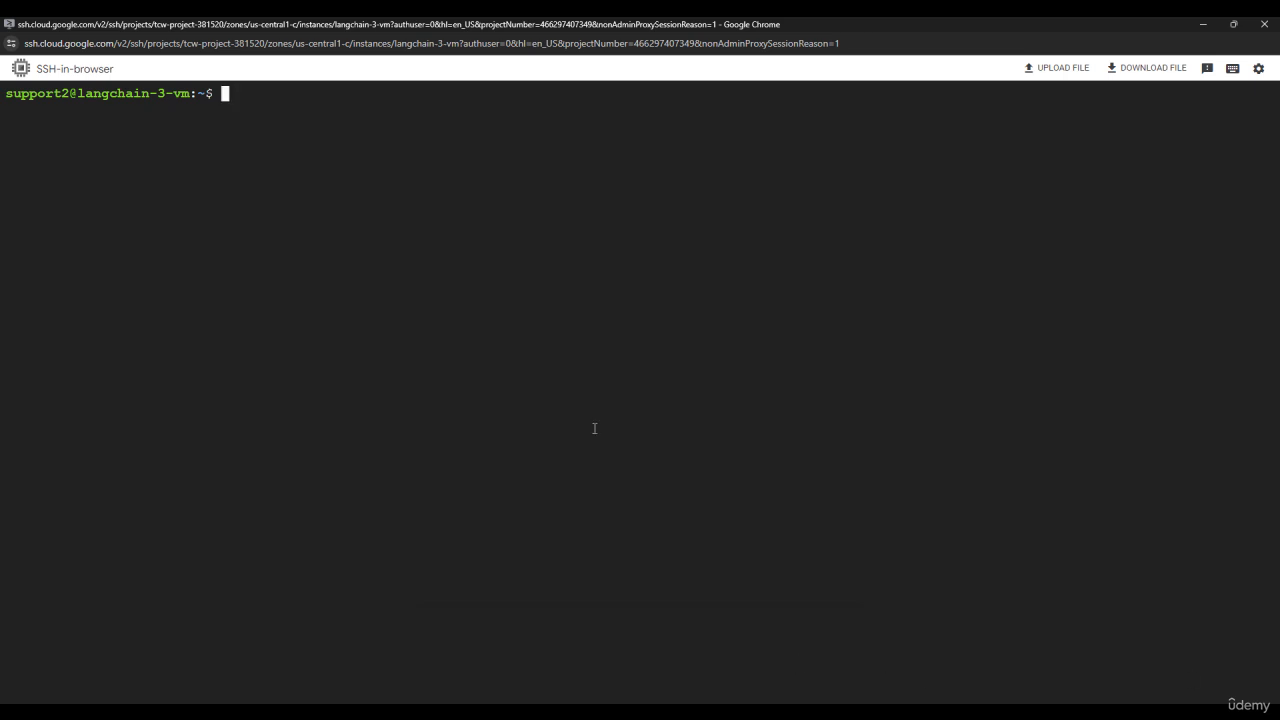
{"action": "right_click", "coordinate": [594, 428]}
{"action": "left_click", "coordinate": [661, 297]}
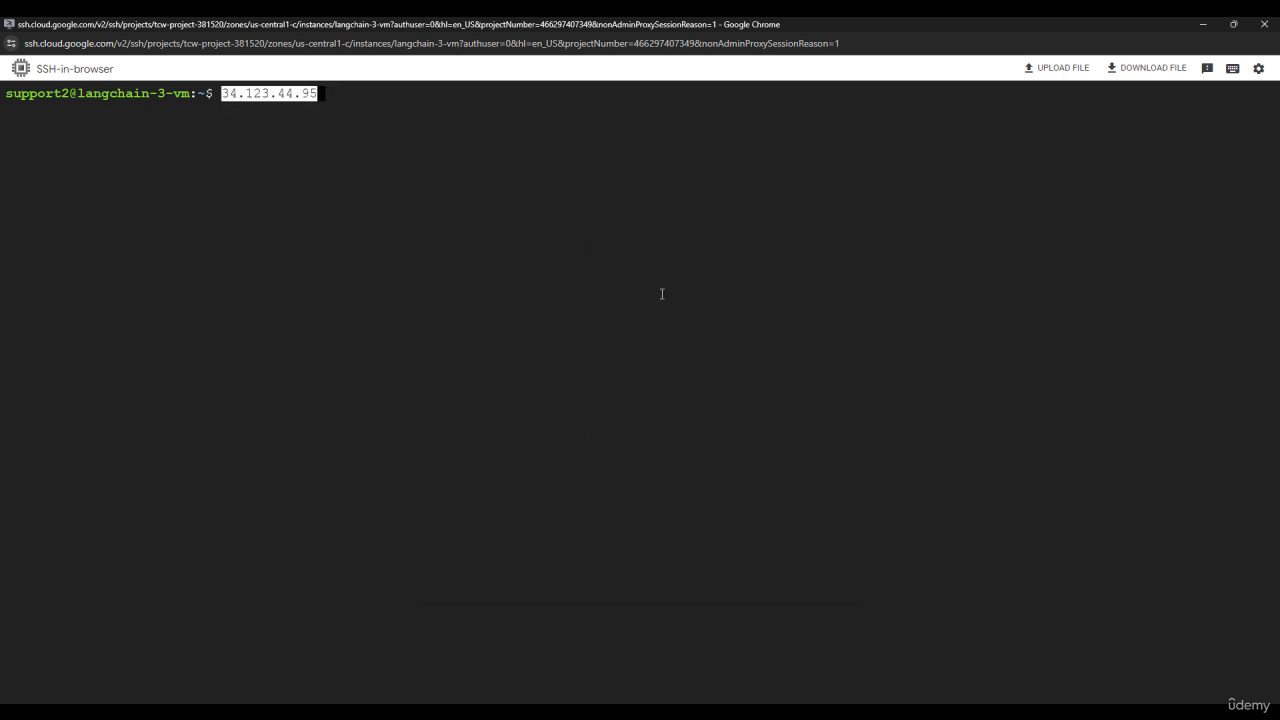
{"action": "key", "text": "BackSpace"}
{"action": "key", "text": "BackSpace"}
{"action": "key", "text": "BackSpace"}
{"action": "key", "text": "BackSpace"}
{"action": "key", "text": "BackSpace"}
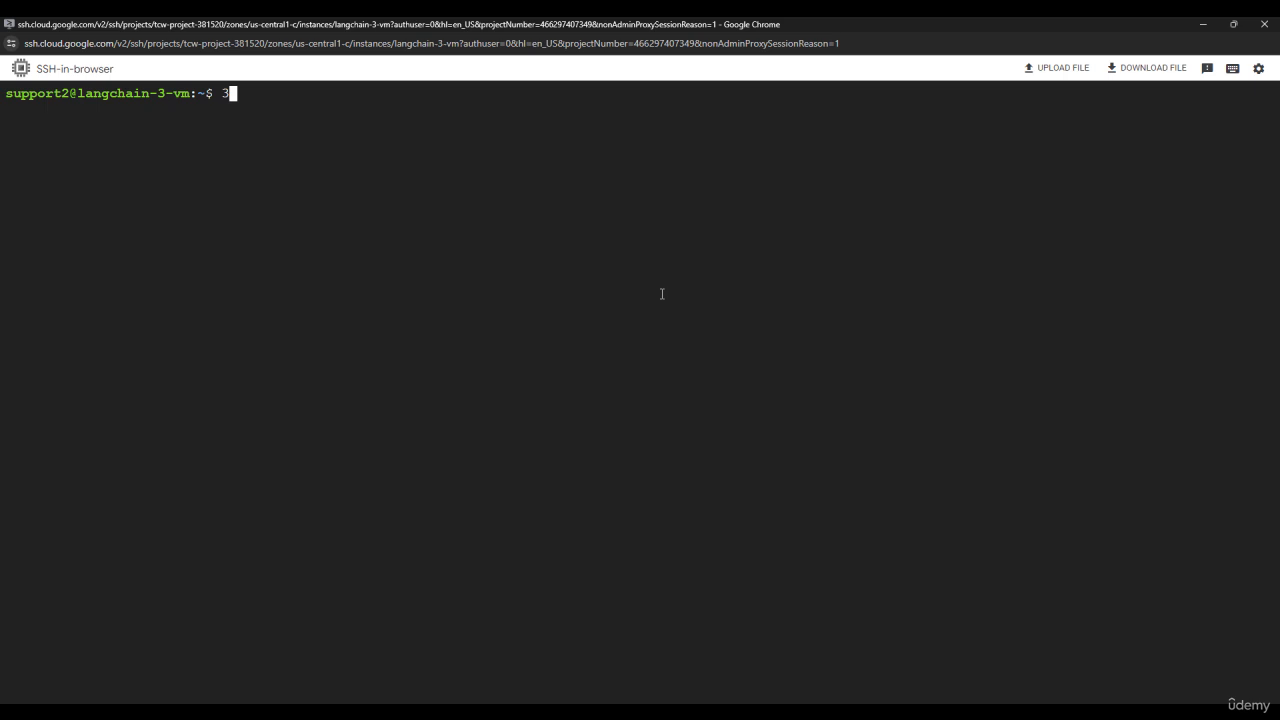
{"action": "type", "text": "su"}
{"action": "type", "text": "d"}
{"action": "type", "text": "p"}
{"action": "key", "text": "BackSpace"}
{"action": "key", "text": "BackSpace"}
{"action": "key", "text": "BackSpace"}
{"action": "key", "text": "BackSpace"}
{"action": "type", "text": "o pa"}
{"action": "key", "text": "BackSpace"}
{"action": "key", "text": "BackSpace"}
{"action": "key", "text": "BackSpace"}
{"action": "key", "text": "BackSpace"}
{"action": "key", "text": "BackSpace"}
{"action": "key", "text": "BackSpace"}
{"action": "type", "text": "sudo"}
{"action": "type", "text": "passw"}
{"action": "type", "text": "d ubu"}
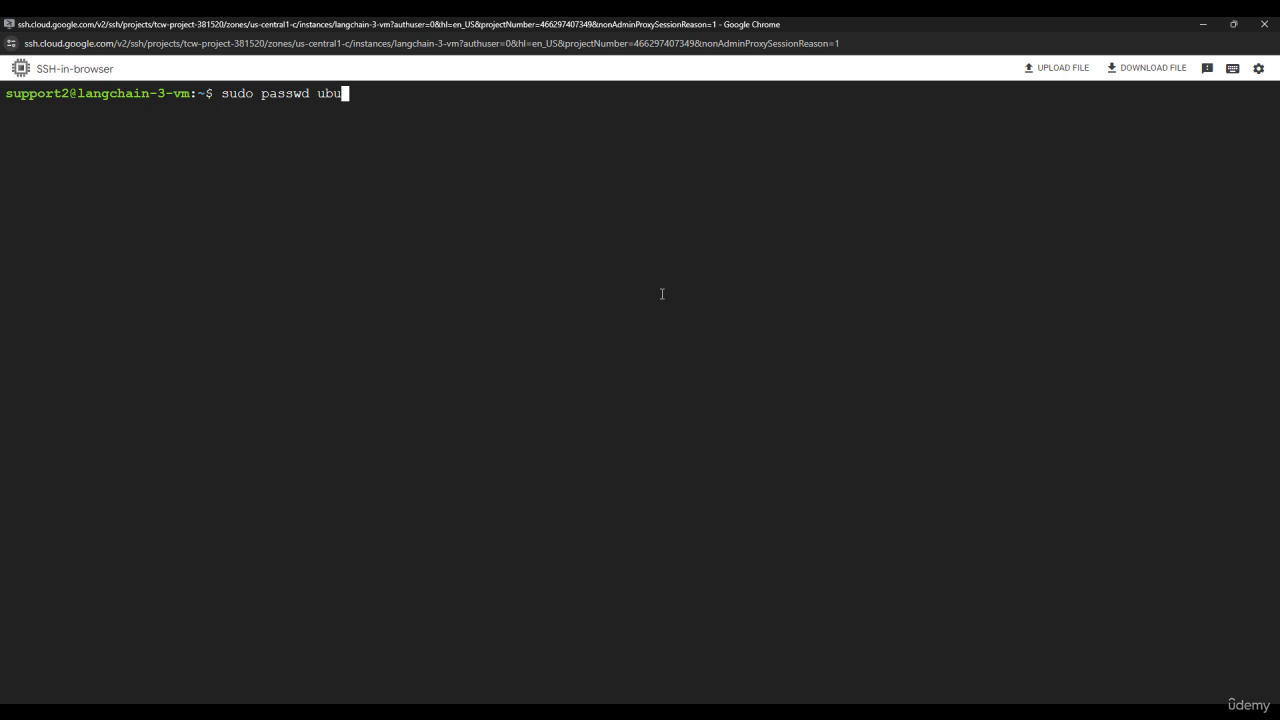
{"action": "type", "text": "ntu"}
{"action": "key", "text": "Return"}
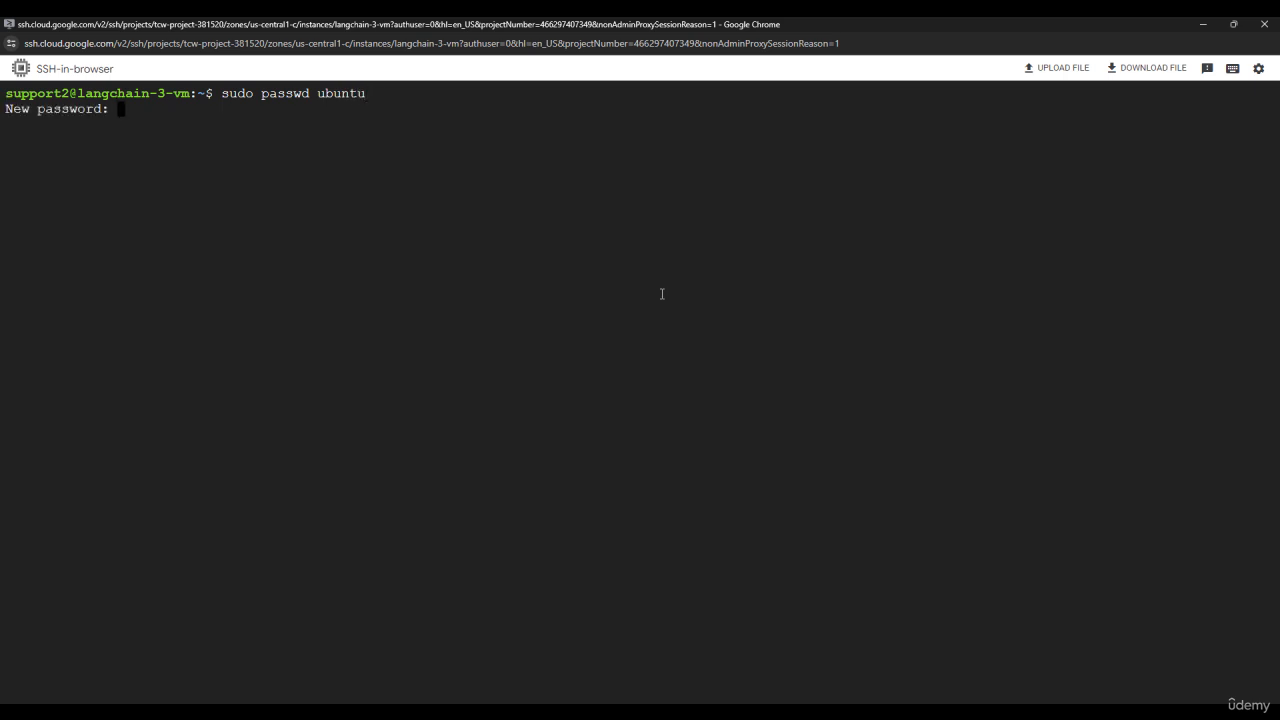
{"action": "key", "text": "Return"}
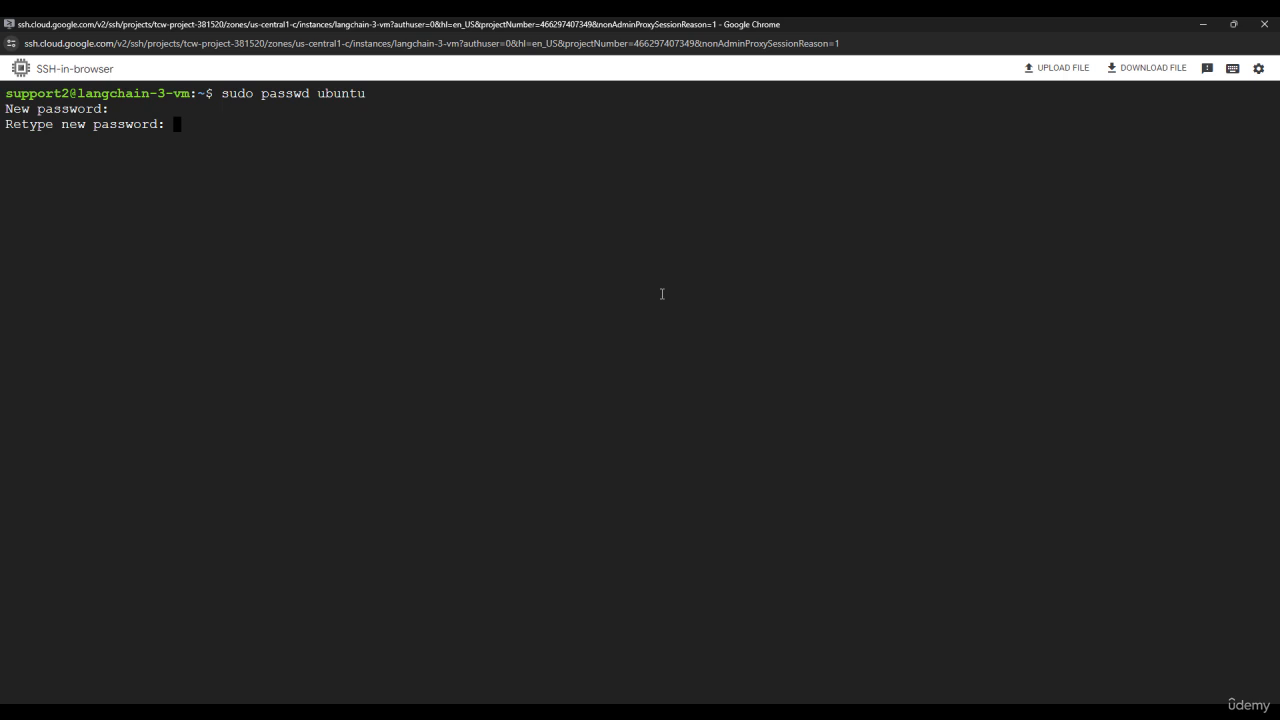
{"action": "key", "text": "Return"}
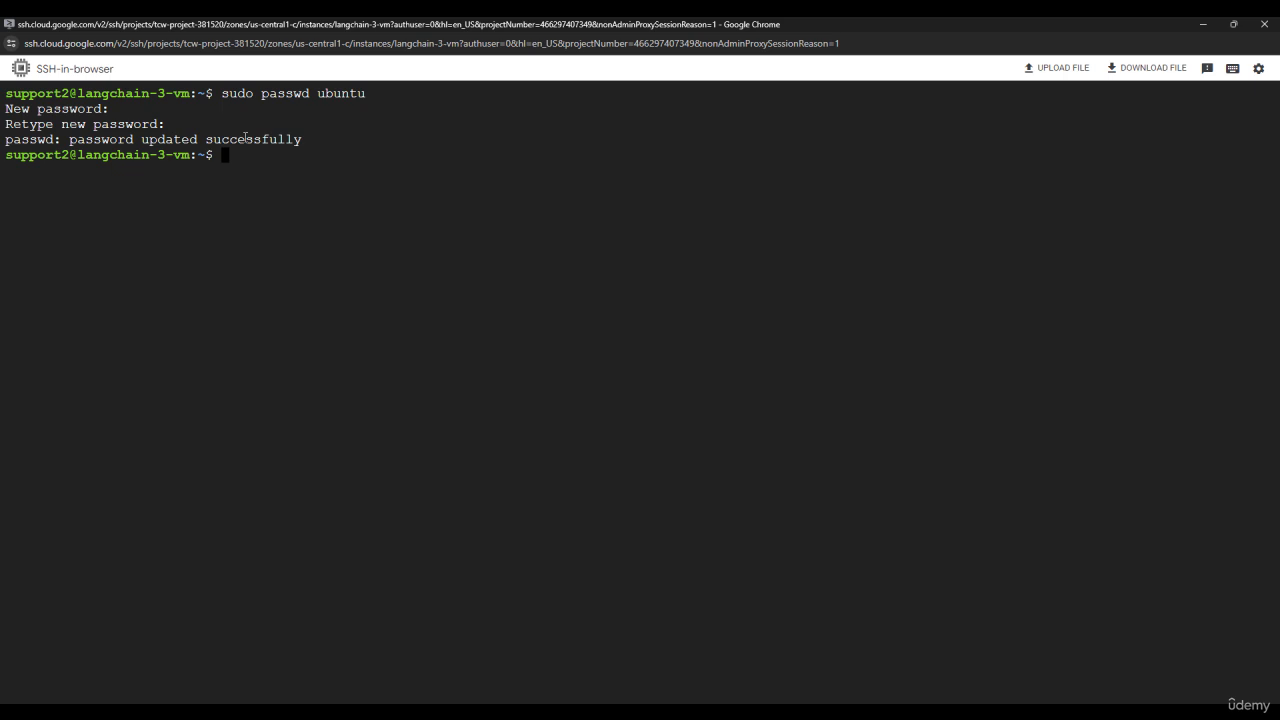
Step: Dismiss the RDP error and set the Computer address to langchain-3-vm's copied external IP
{"action": "left_click", "coordinate": [895, 612]}
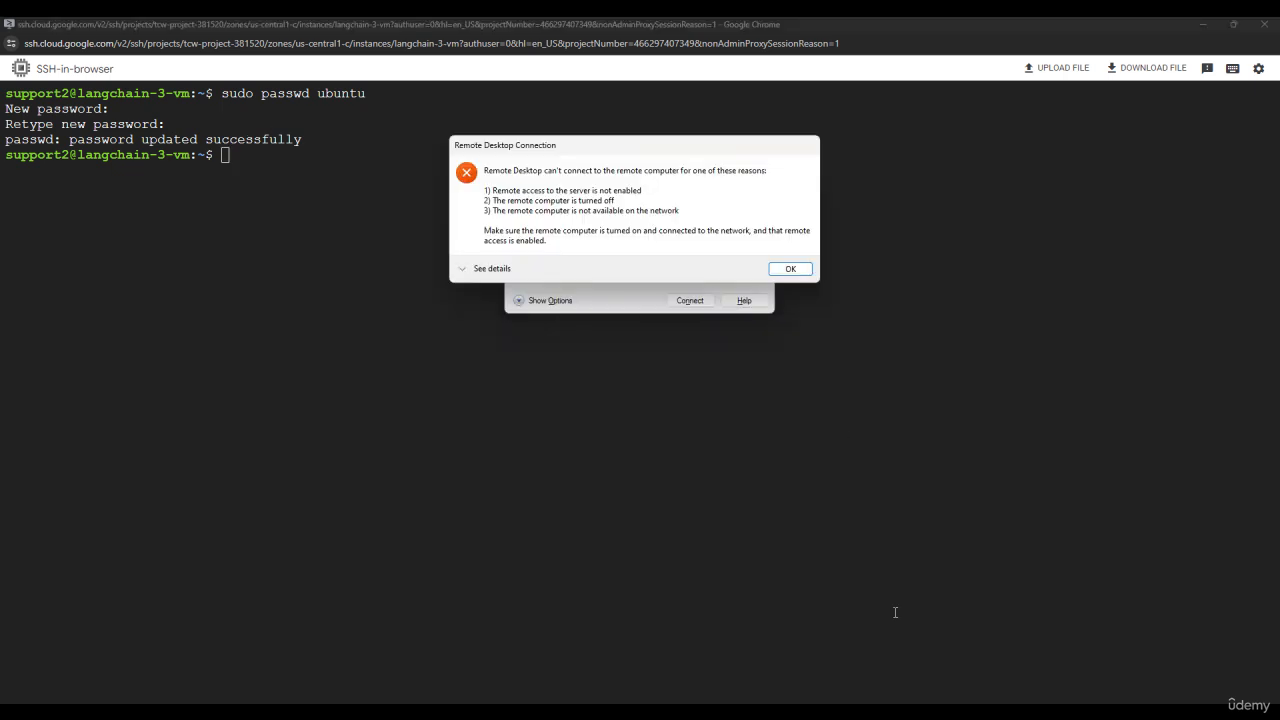
{"action": "left_click", "coordinate": [790, 269]}
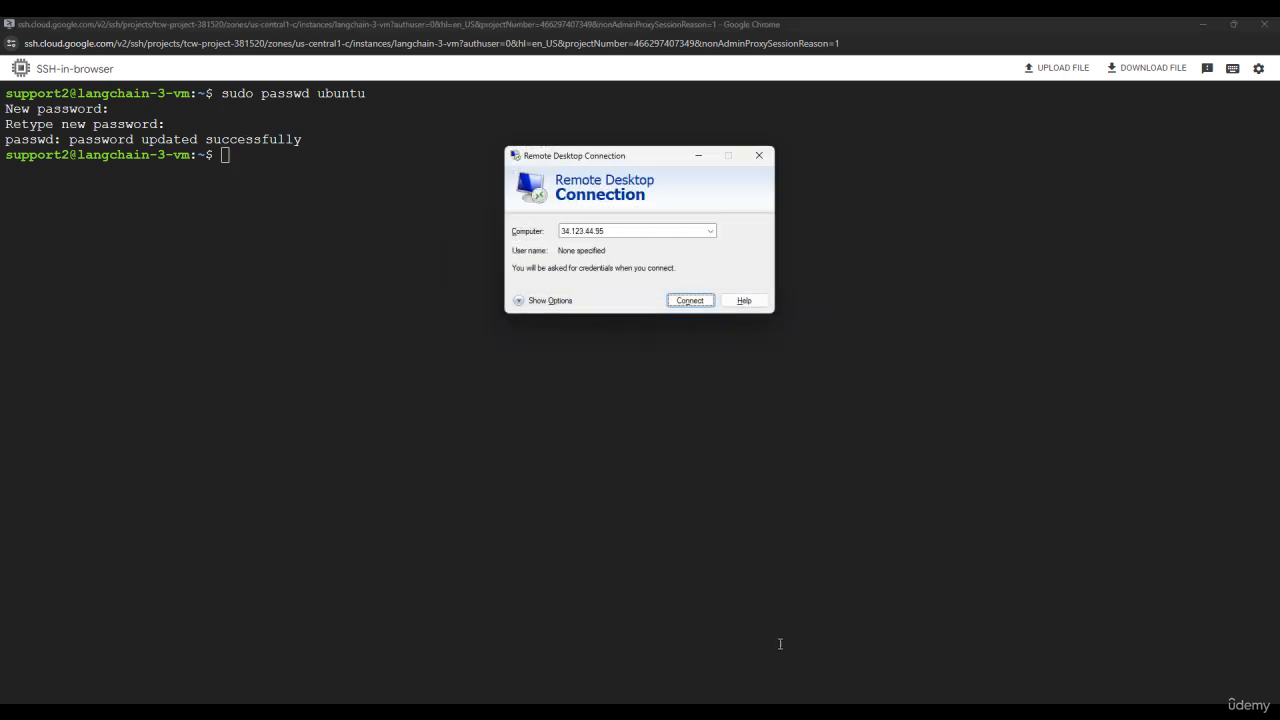
{"action": "mouse_move", "coordinate": [823, 687]}
{"action": "left_click", "coordinate": [818, 665]}
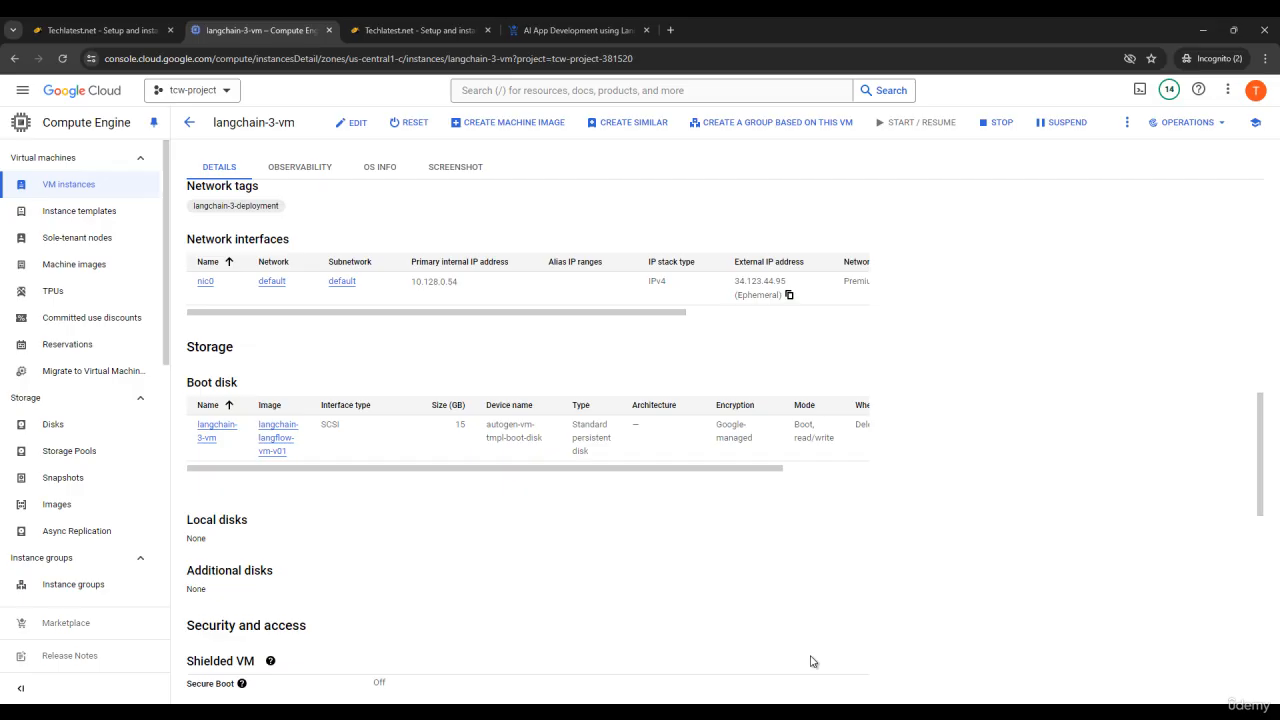
{"action": "left_click", "coordinate": [789, 296]}
{"action": "left_click", "coordinate": [918, 676]}
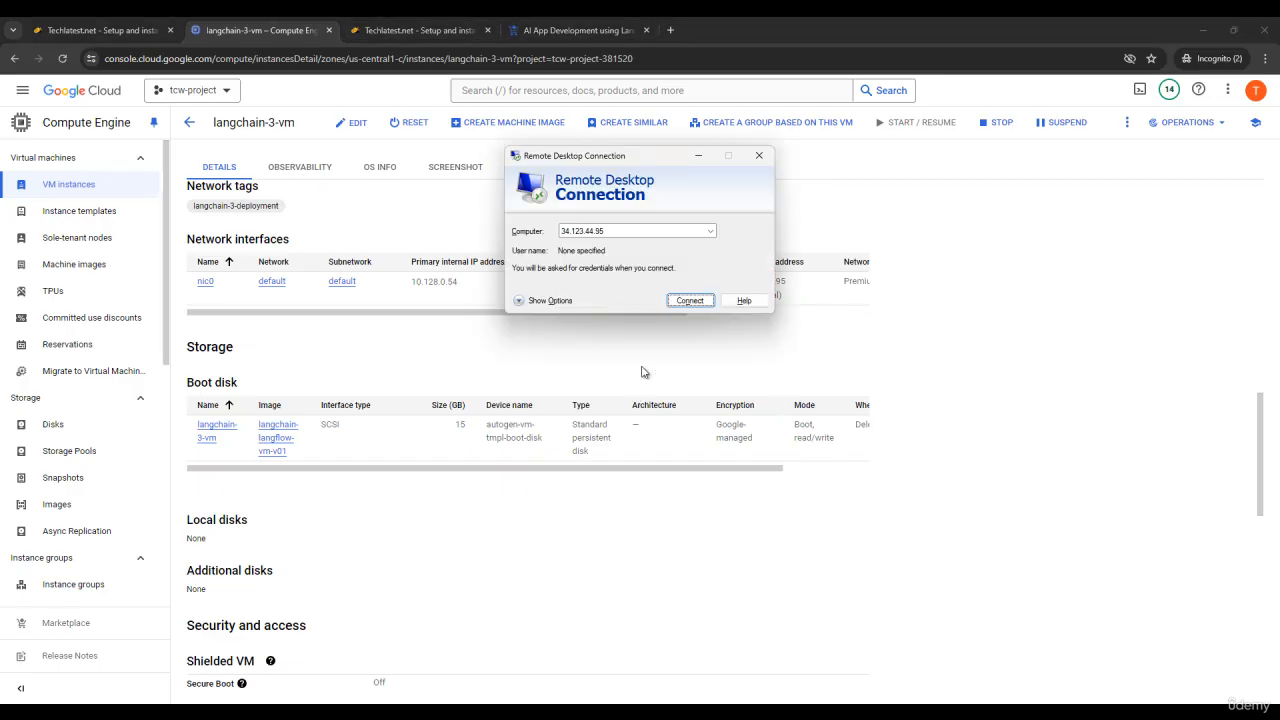
{"action": "left_click", "coordinate": [639, 229]}
{"action": "key", "text": "BackSpace"}
{"action": "key", "text": "ctrl+v"}
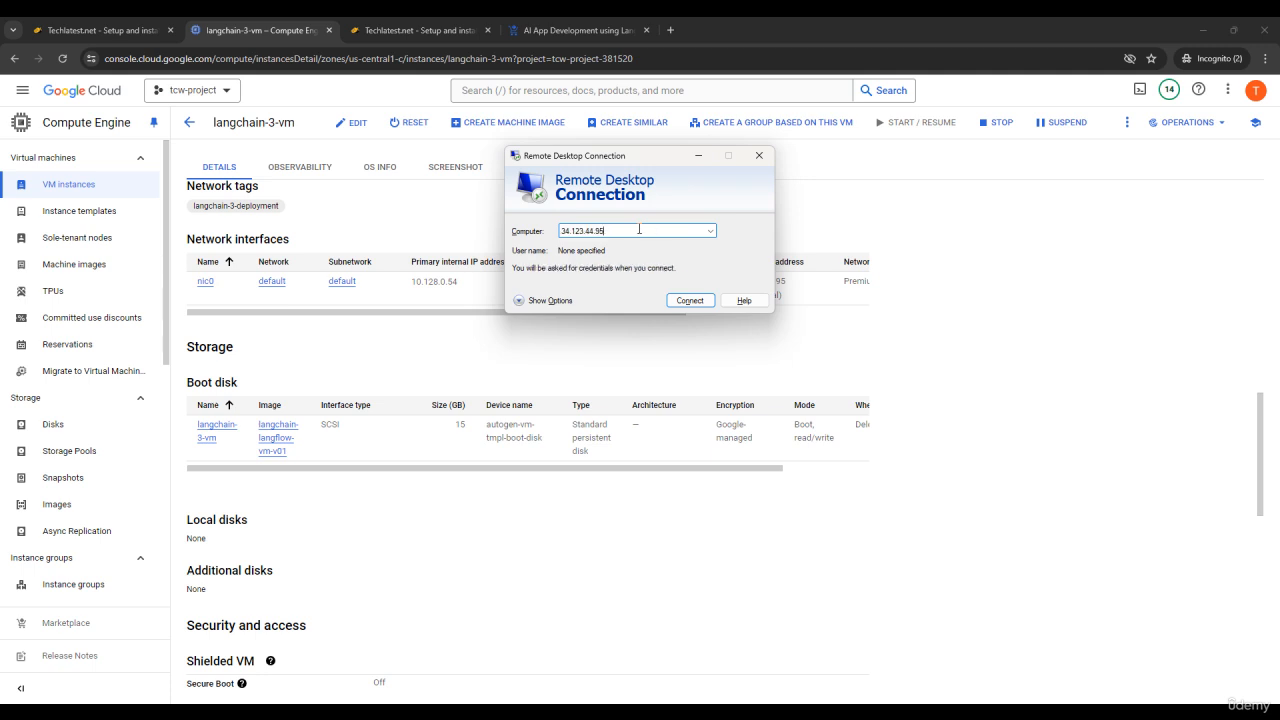
Step: Connect over RDP past the certificate warning, go full screen and reach the xrdp password entry
{"action": "left_click", "coordinate": [682, 302]}
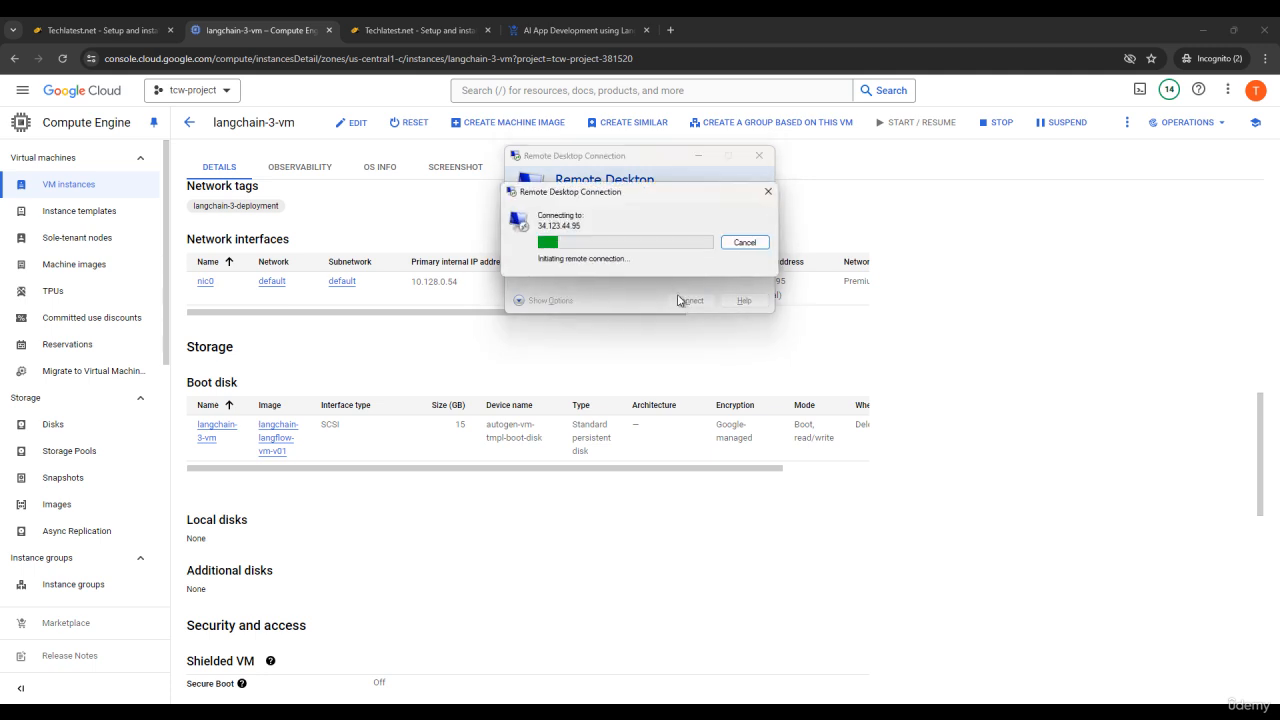
{"action": "left_click", "coordinate": [682, 294]}
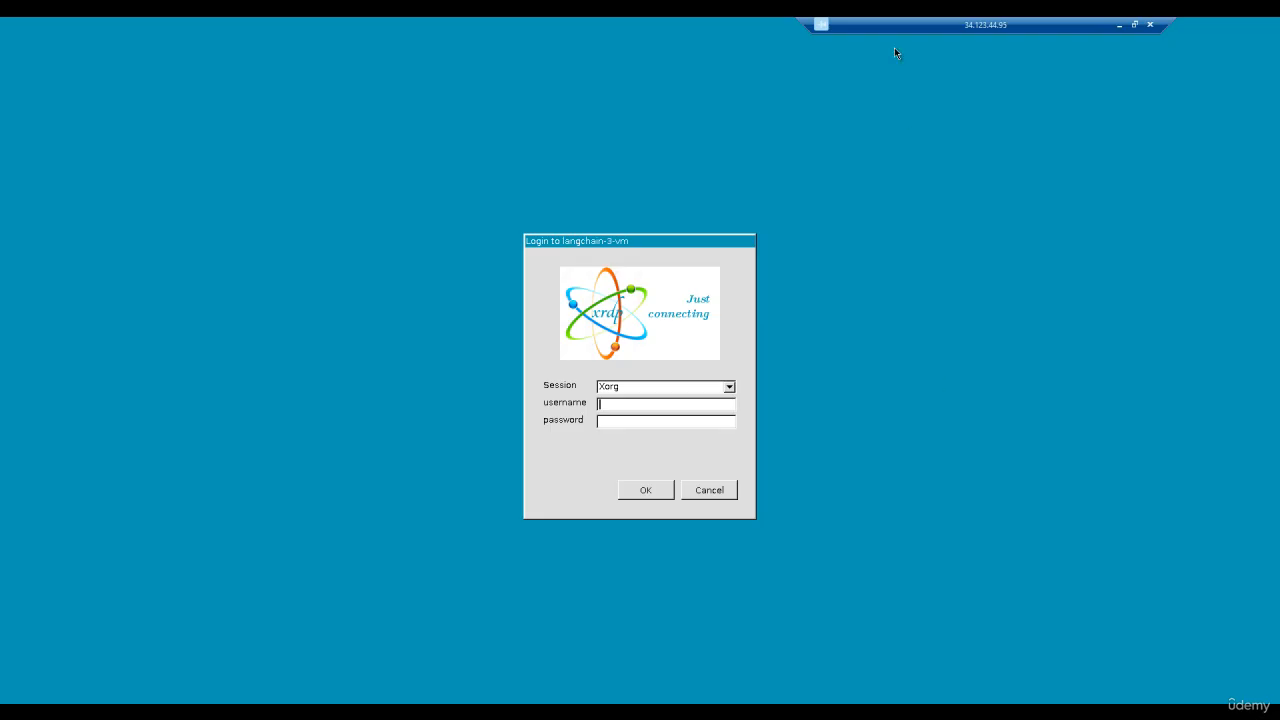
{"action": "key", "text": "ctrl+alt+Break"}
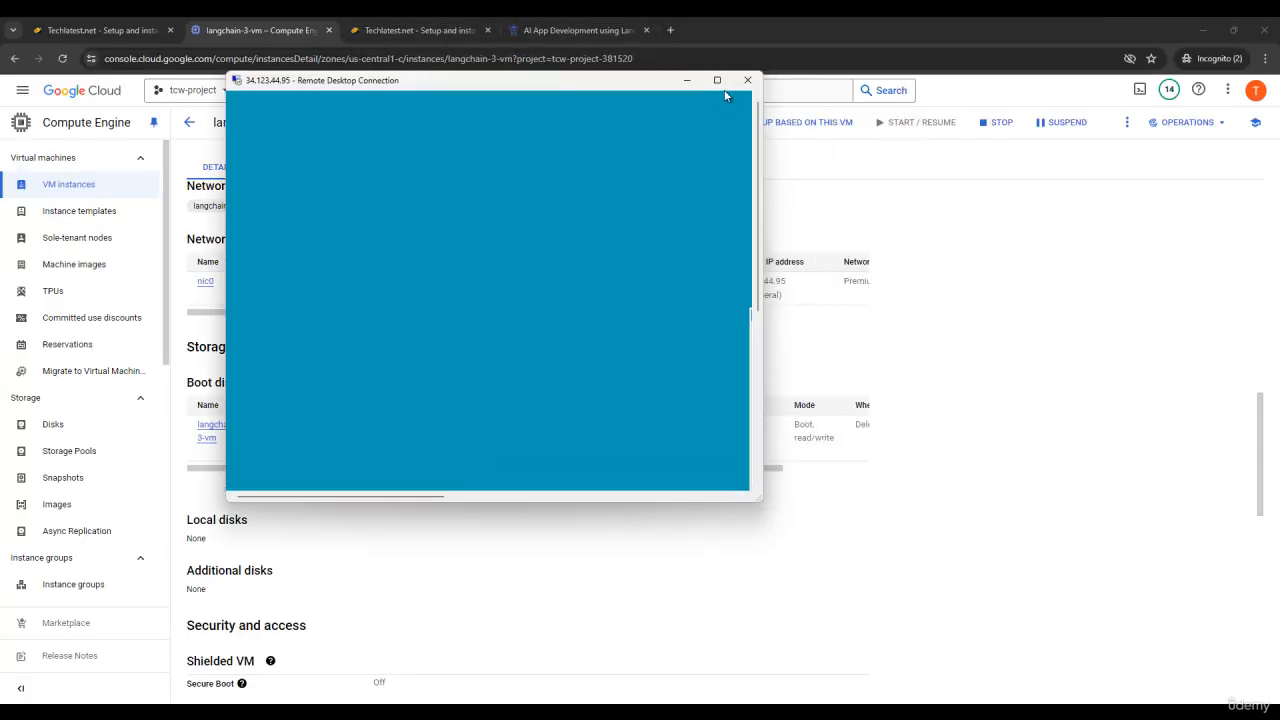
{"action": "left_click", "coordinate": [717, 80]}
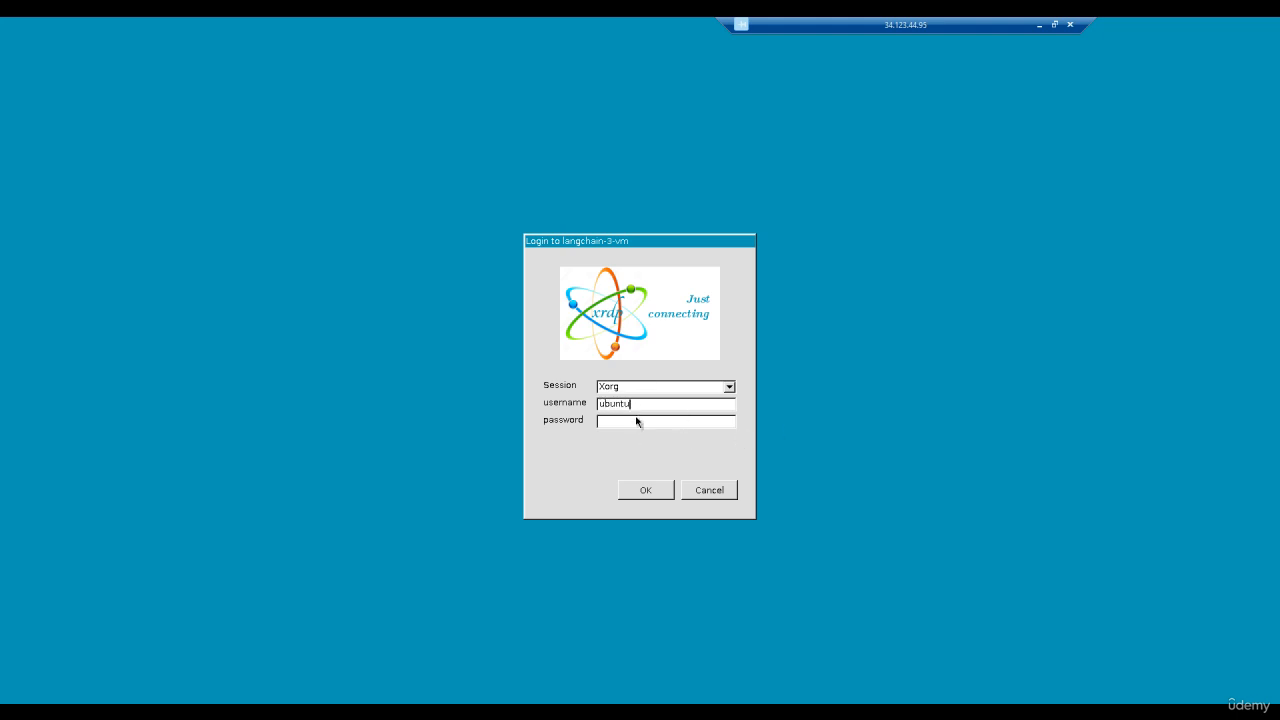
{"action": "left_click", "coordinate": [636, 420]}
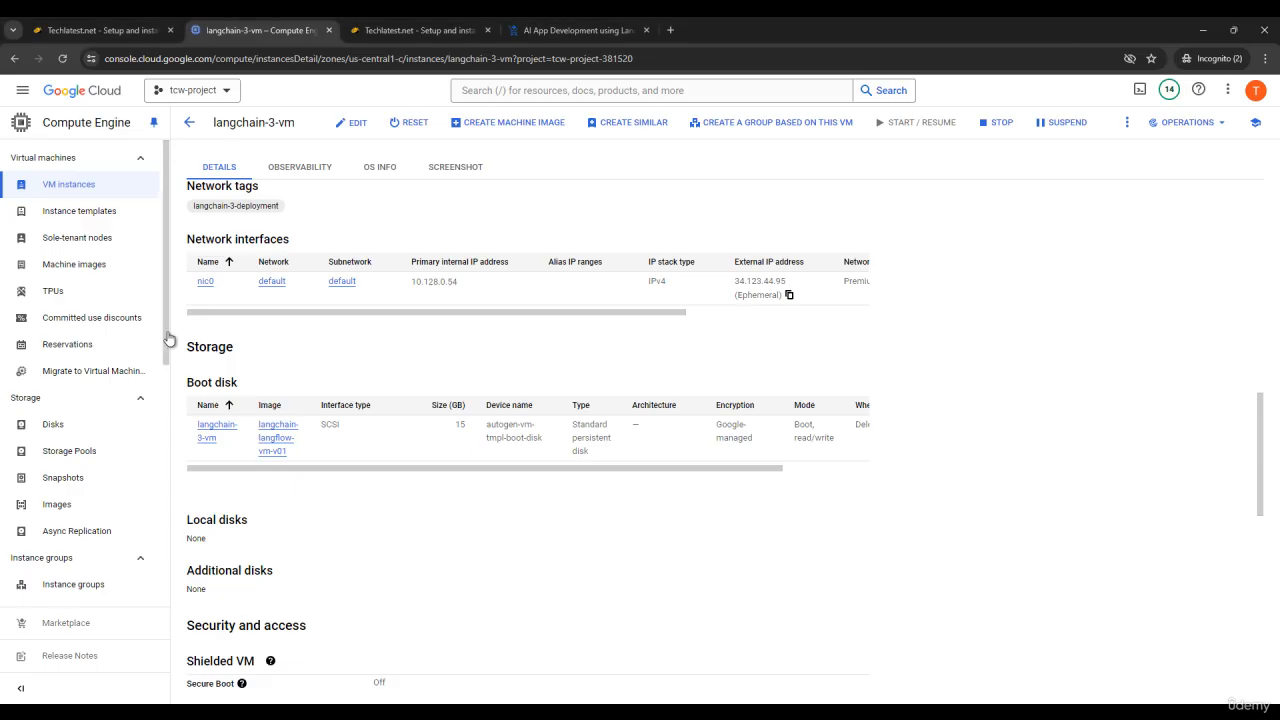
Step: Back in the guide, select step 17's full 'sudo langflow superuser' command line
{"action": "left_click", "coordinate": [108, 24]}
{"action": "scroll", "coordinate": [700, 557], "scroll_direction": "down", "scroll_amount": 5}
{"action": "scroll", "coordinate": [700, 557], "scroll_direction": "down", "scroll_amount": 5}
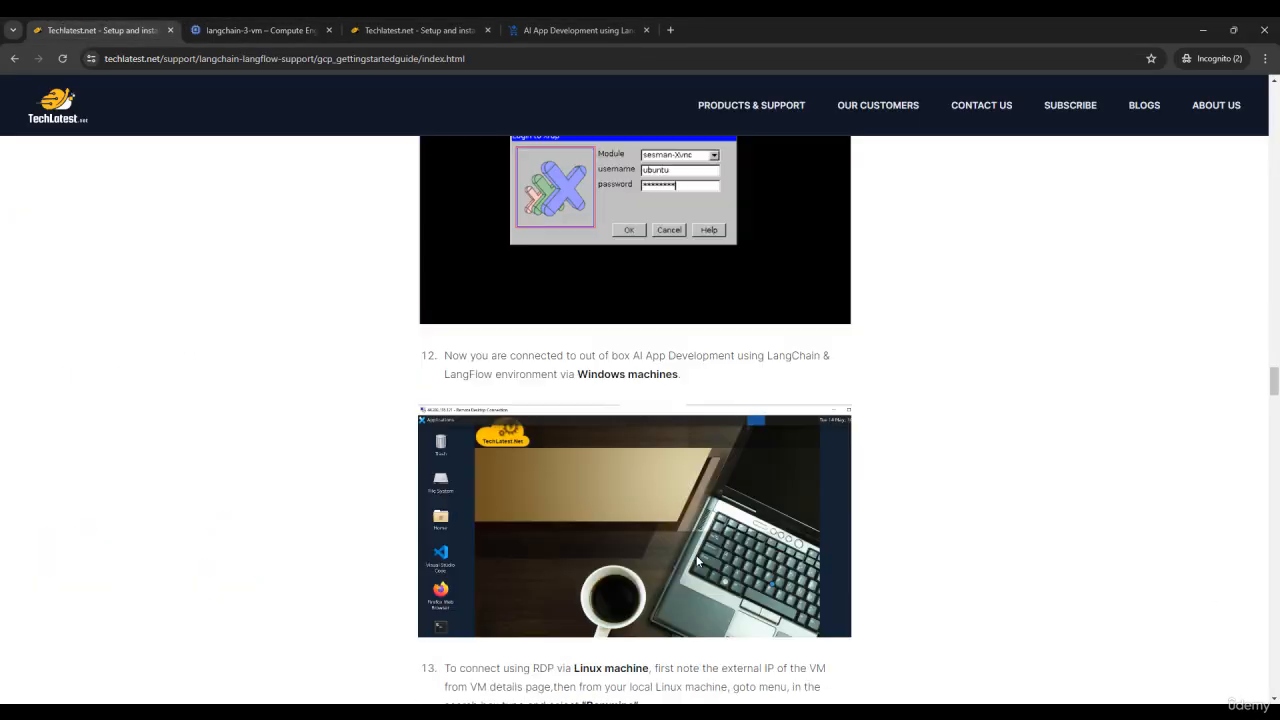
{"action": "scroll", "coordinate": [700, 557], "scroll_direction": "down", "scroll_amount": 5}
{"action": "scroll", "coordinate": [700, 557], "scroll_direction": "down", "scroll_amount": 5}
{"action": "scroll", "coordinate": [700, 557], "scroll_direction": "down", "scroll_amount": 3}
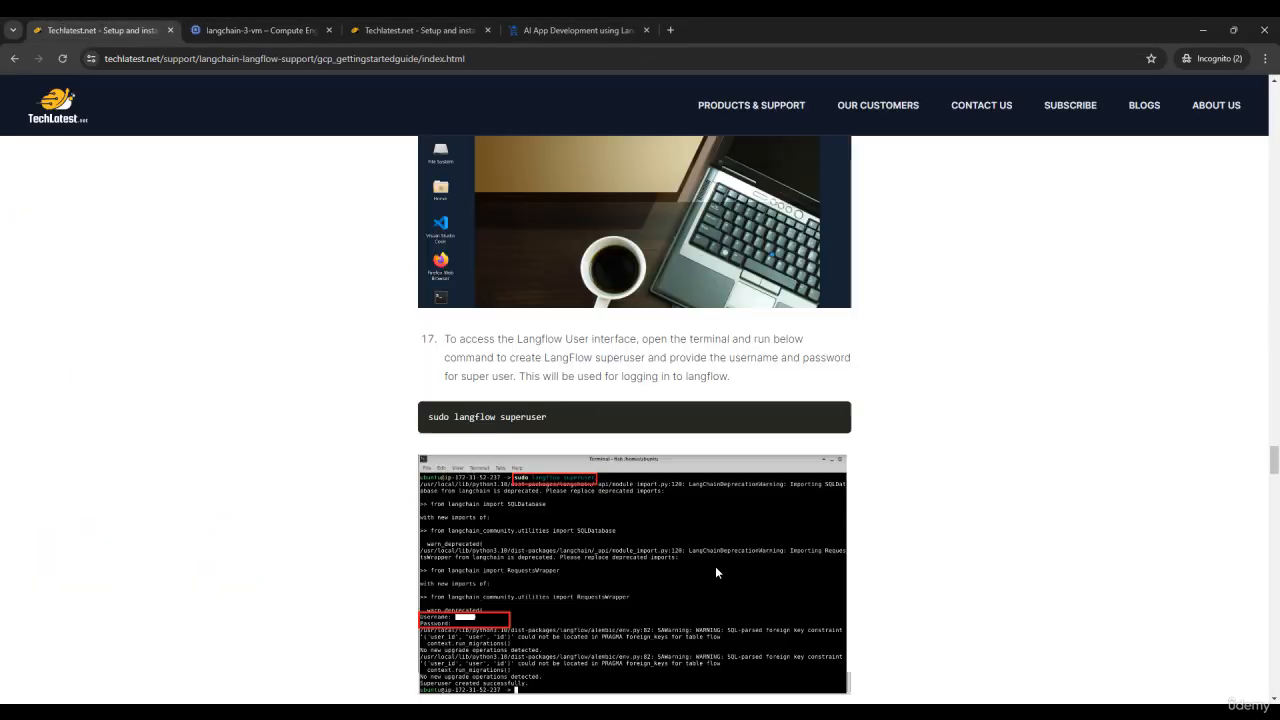
{"action": "double_click", "coordinate": [498, 508]}
{"action": "triple_click", "coordinate": [498, 508]}
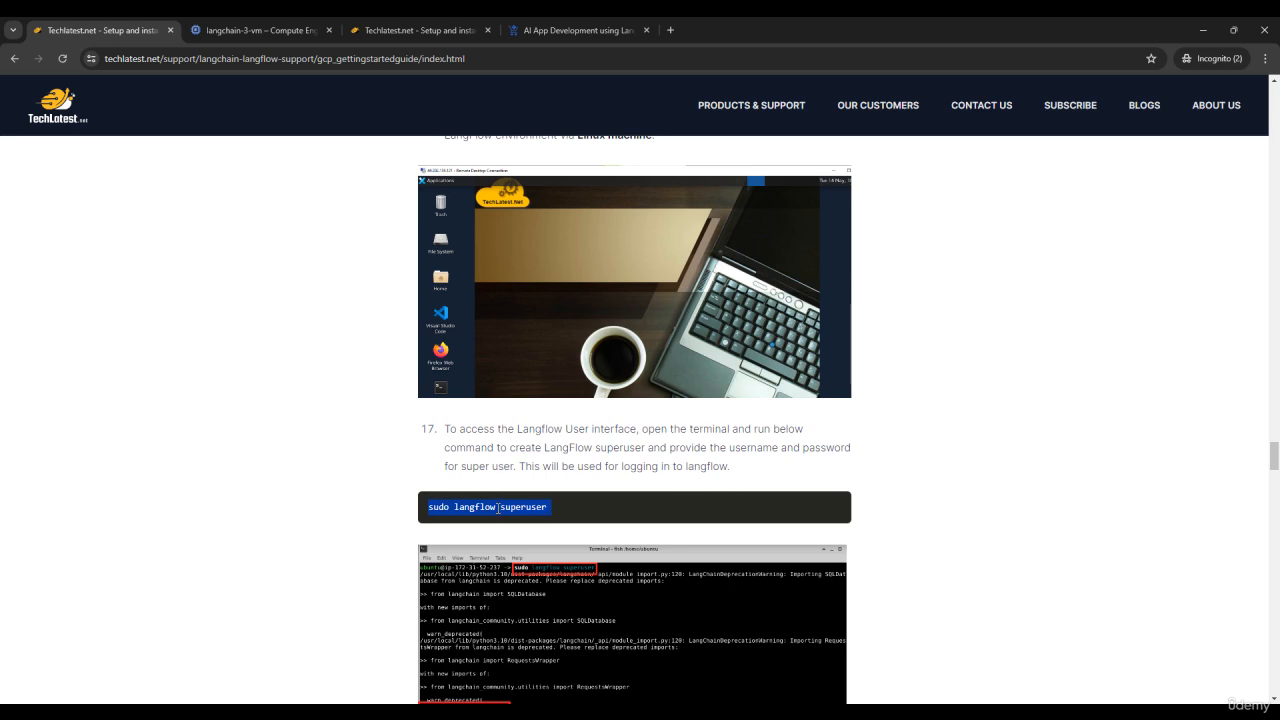
Step: Run 'sudo langflow superuser' in the SSH terminal with username admin and a password
{"action": "key", "text": "alt+Tab"}
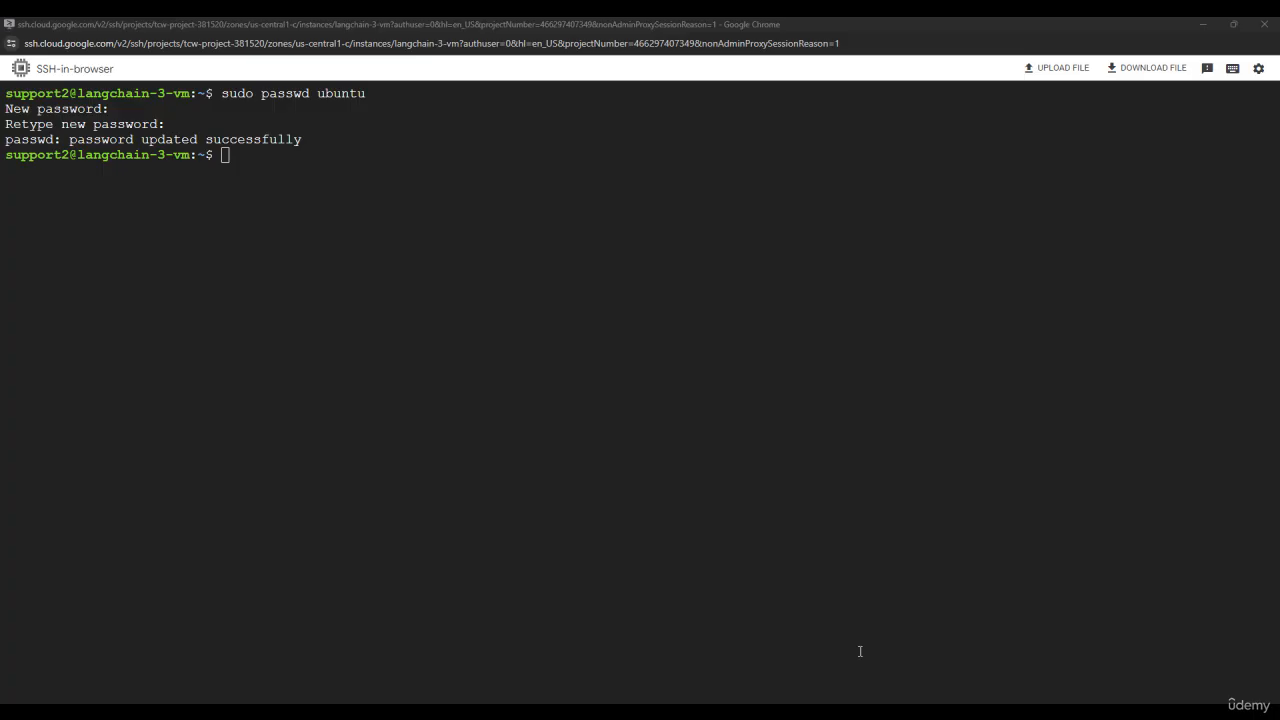
{"action": "right_click", "coordinate": [628, 460]}
{"action": "left_click", "coordinate": [702, 332]}
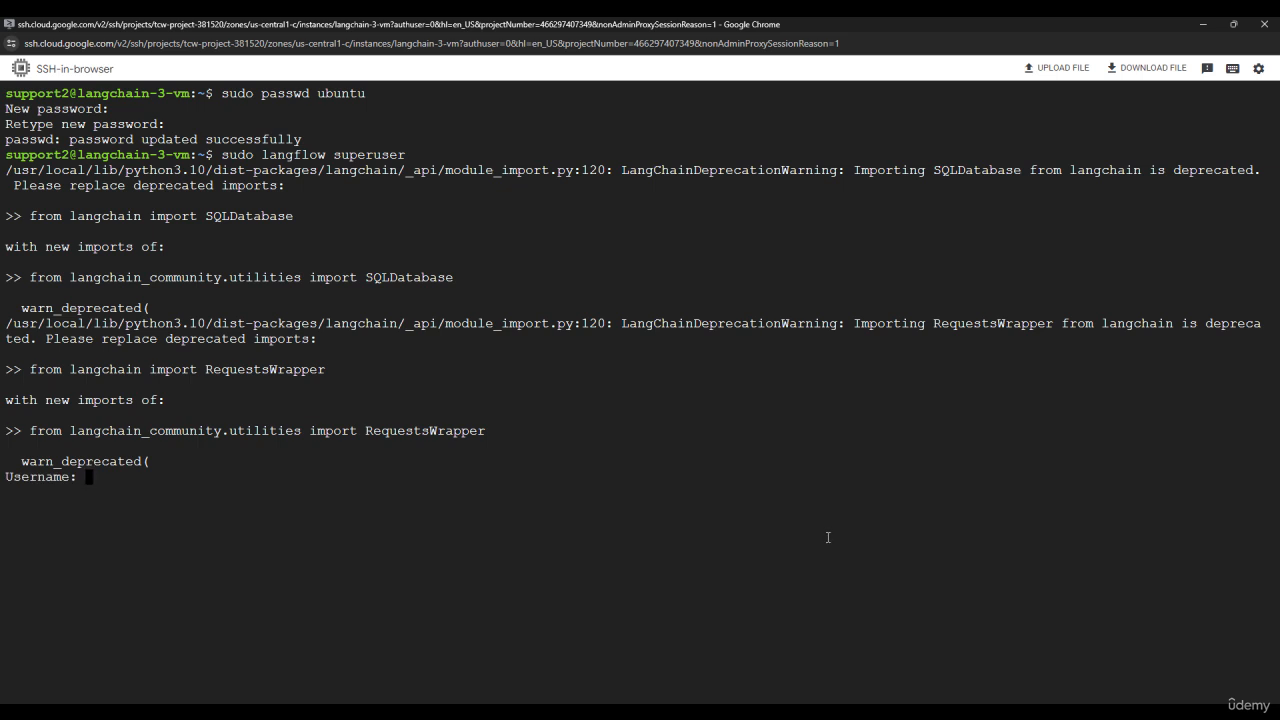
{"action": "type", "text": "a"}
{"action": "type", "text": "dmin"}
{"action": "key", "text": "Return"}
{"action": "key", "text": "Return"}
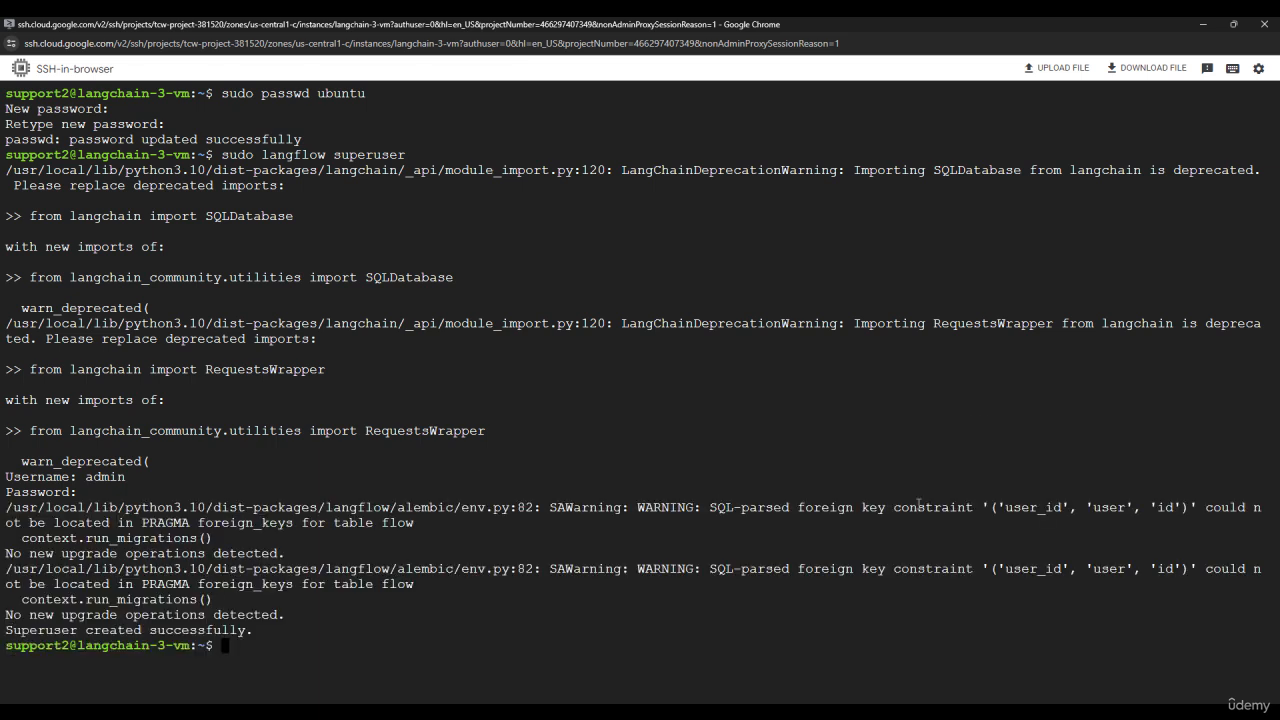
{"action": "left_click", "coordinate": [760, 640]}
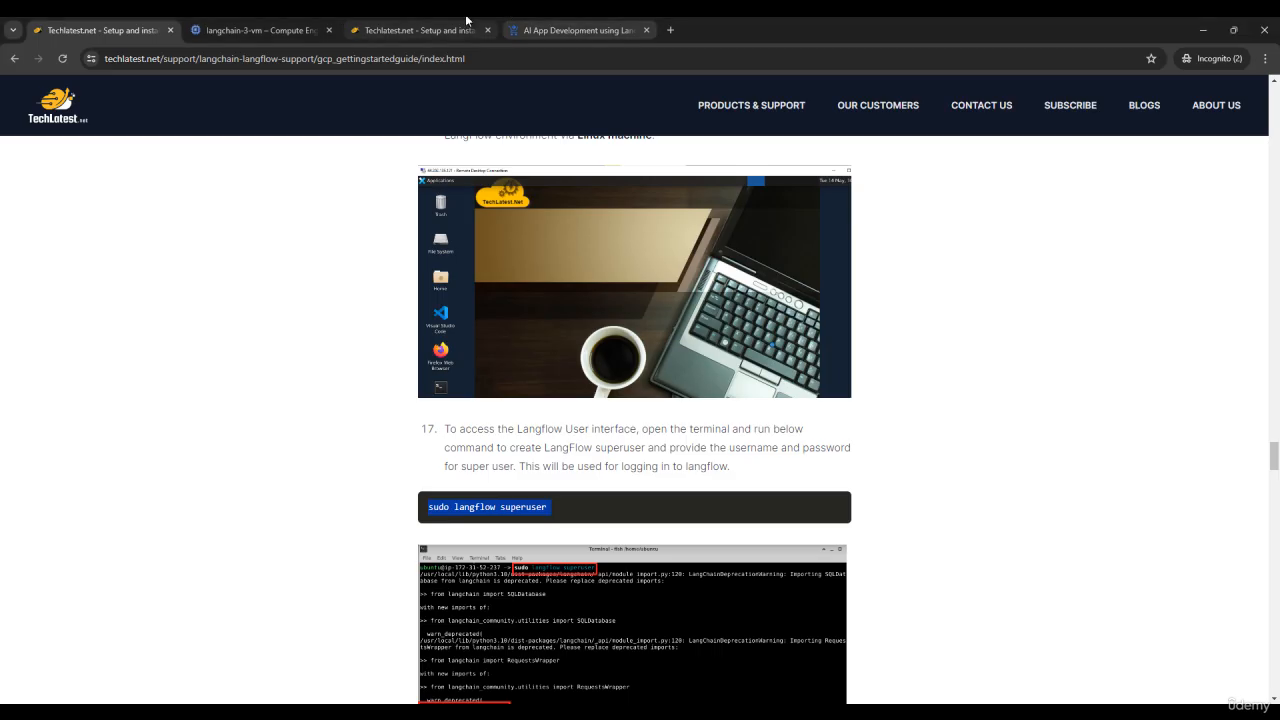
{"action": "left_click", "coordinate": [260, 30]}
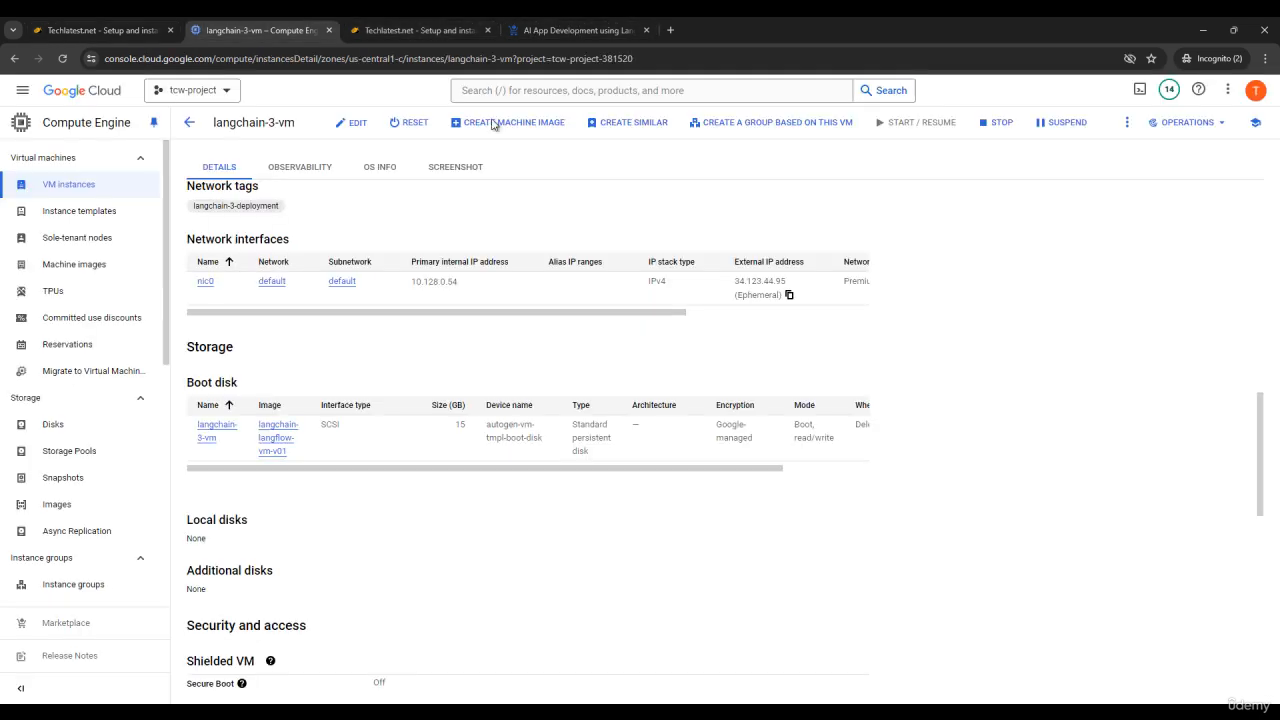
{"action": "left_click", "coordinate": [789, 295]}
{"action": "left_click", "coordinate": [668, 28]}
{"action": "type", "text": "ht"}
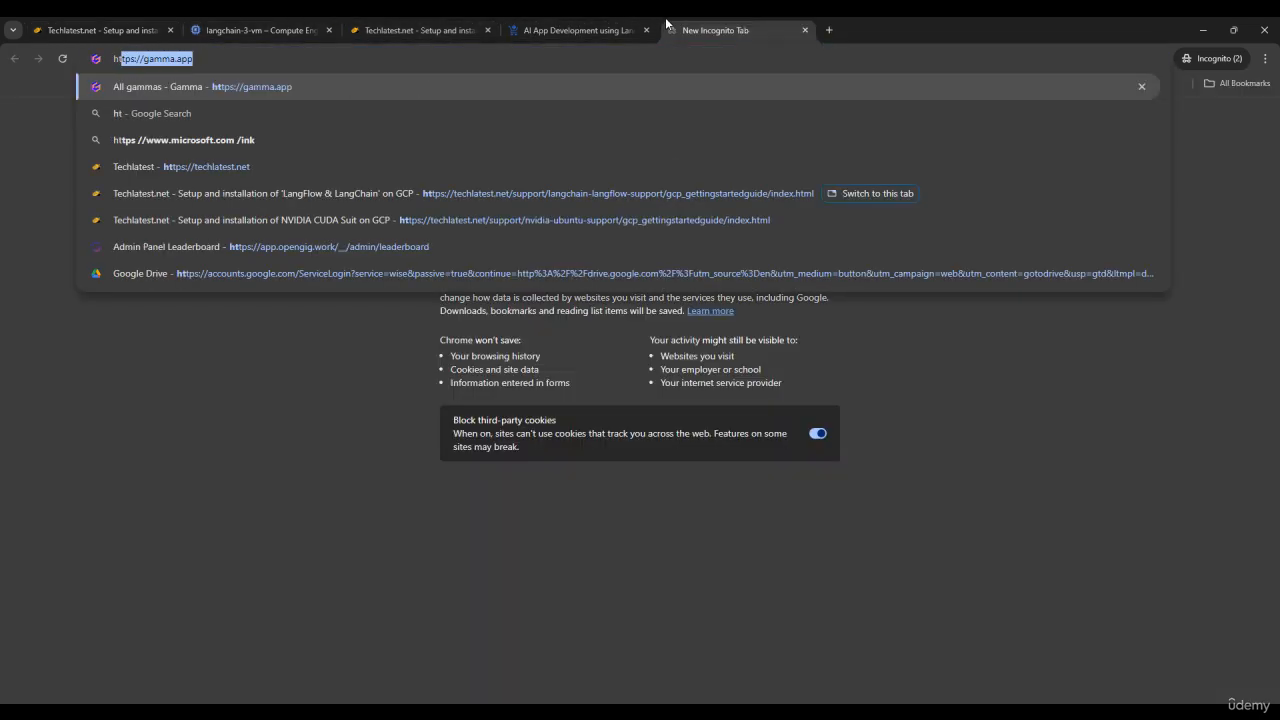
{"action": "left_click", "coordinate": [149, 59]}
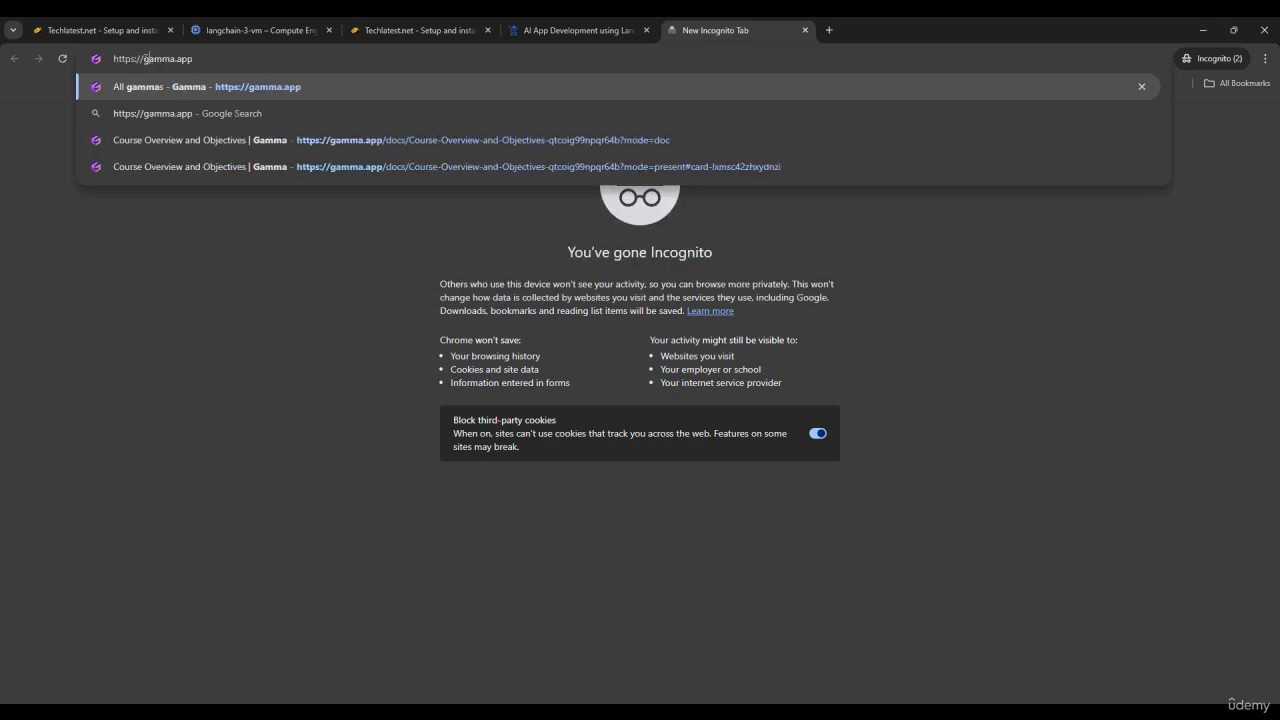
{"action": "left_click_drag", "start_coordinate": [143, 58], "coordinate": [238, 54]}
{"action": "type", "text": "34.123.44.95"}
{"action": "key", "text": "Return"}
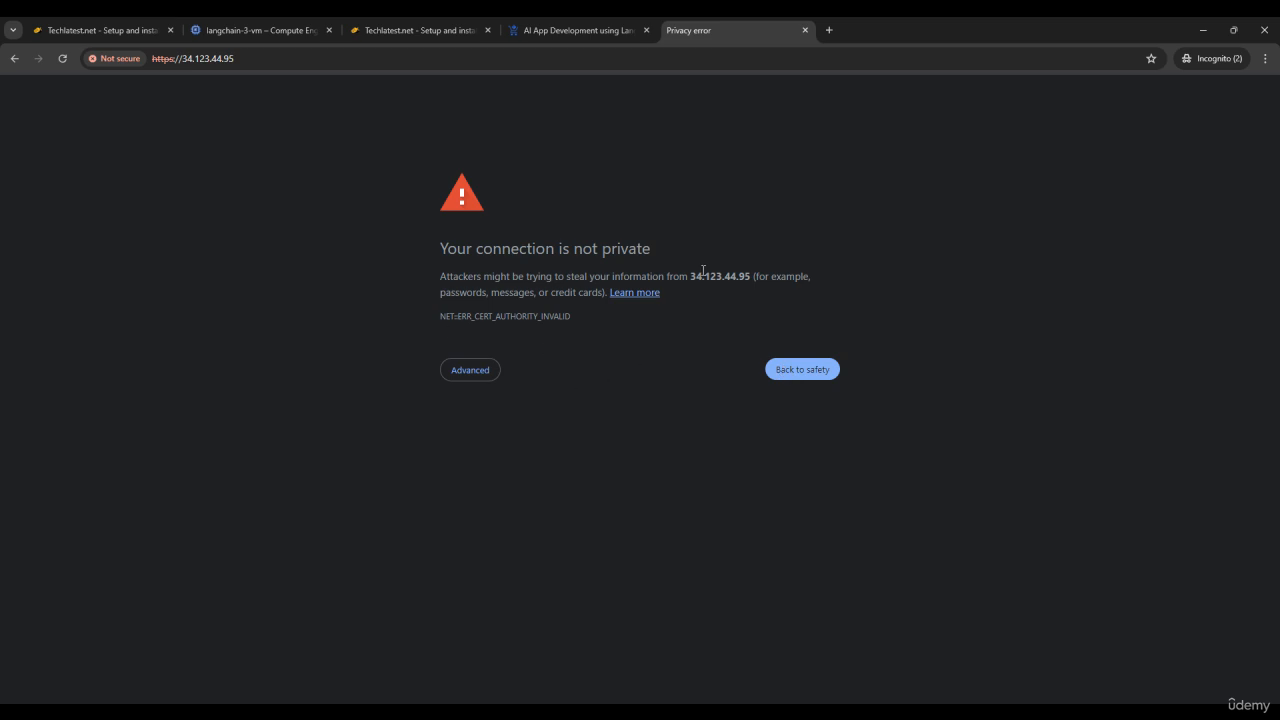
Step: Continue past the browser security warning and confirm the superuser details in the terminal
{"action": "left_click", "coordinate": [470, 370]}
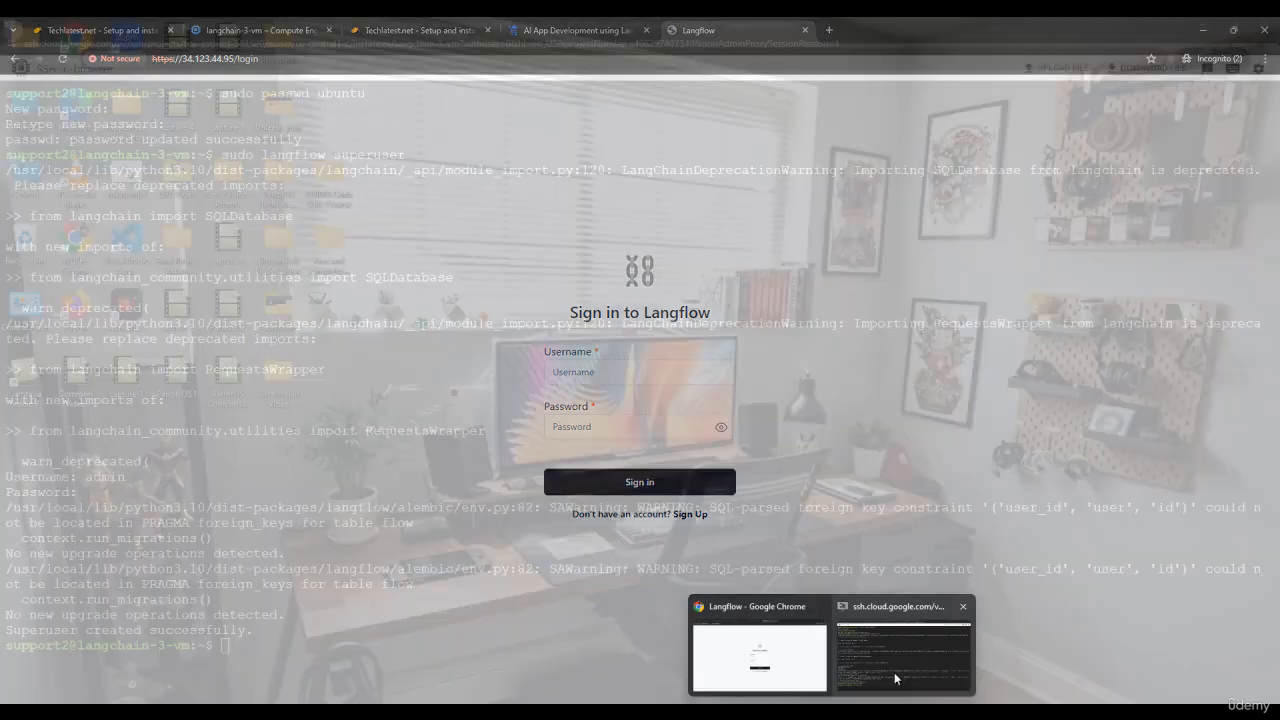
{"action": "left_click", "coordinate": [894, 672]}
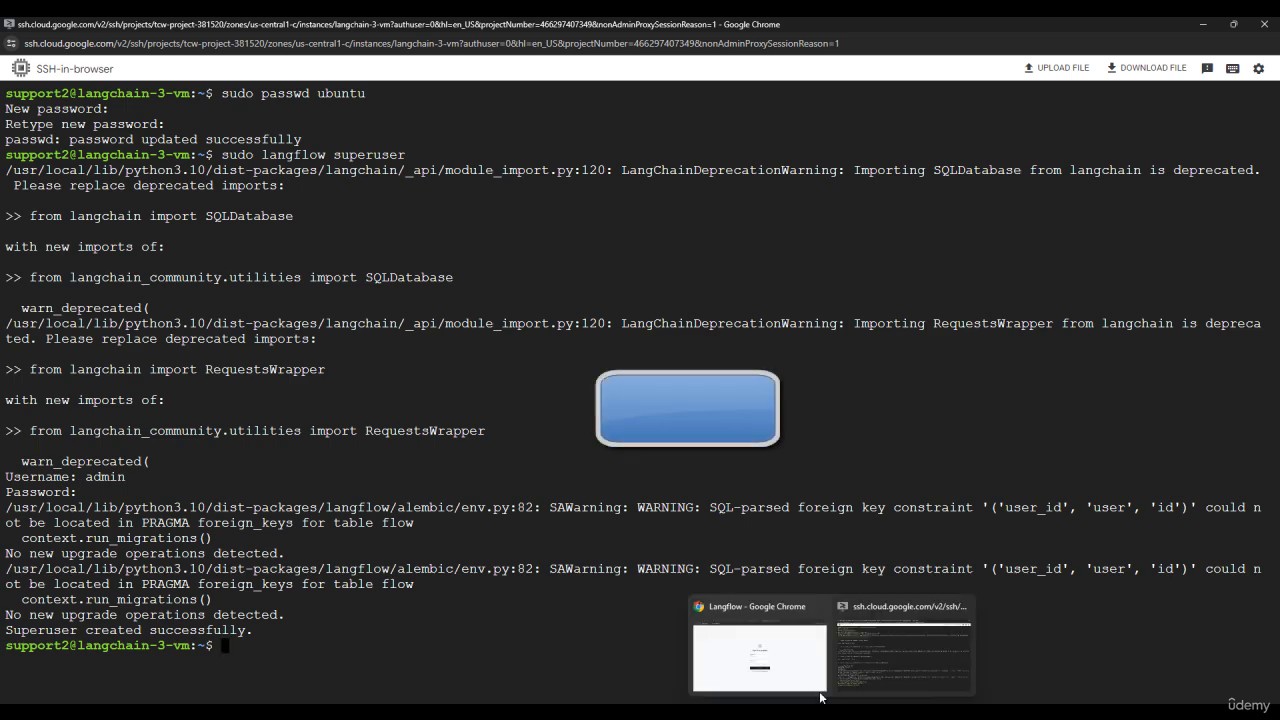
{"action": "left_click", "coordinate": [751, 616]}
{"action": "type", "text": "ads"}
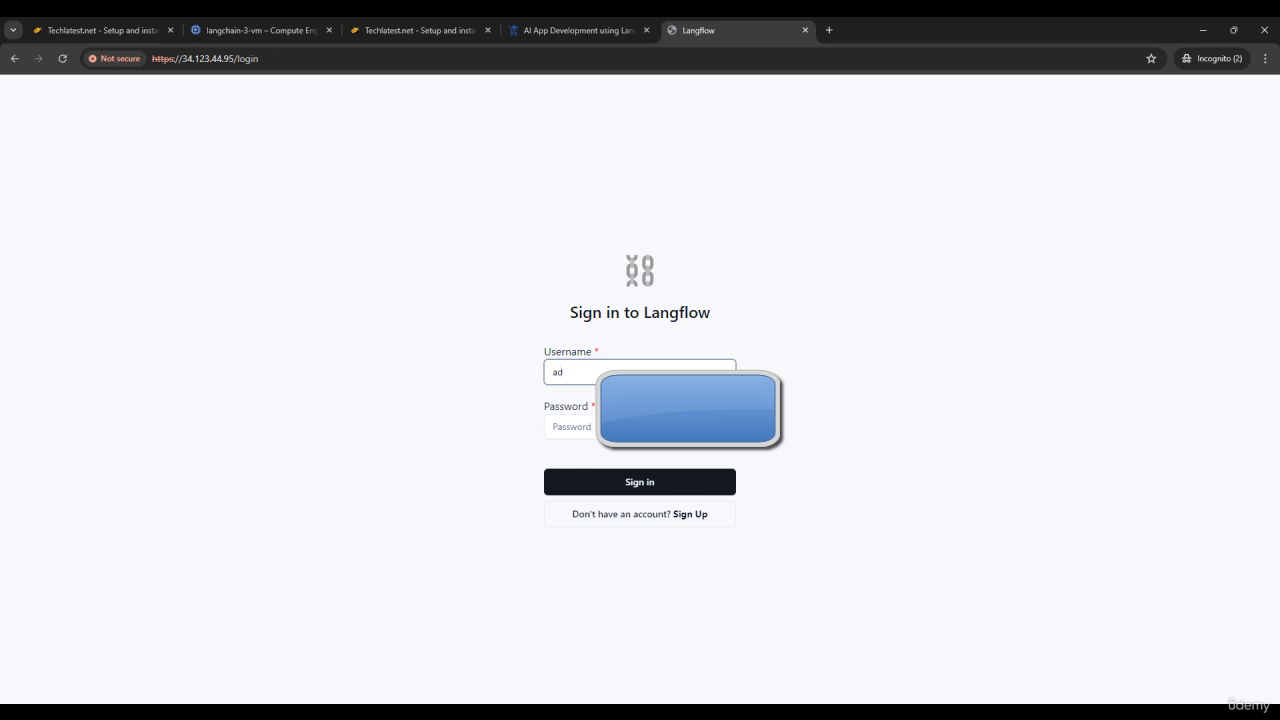
Step: Sign in to Langflow as the admin superuser with its password
{"action": "left_click", "coordinate": [620, 417]}
{"action": "left_click", "coordinate": [620, 418]}
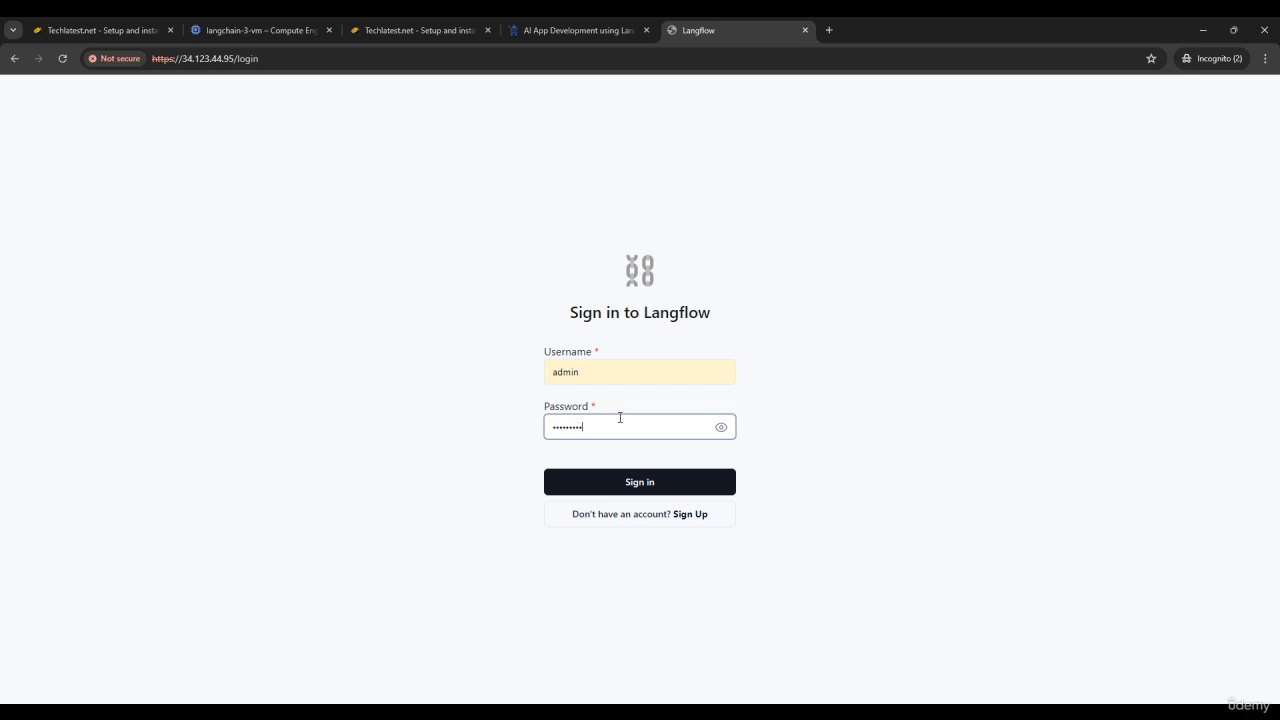
{"action": "left_click", "coordinate": [642, 482]}
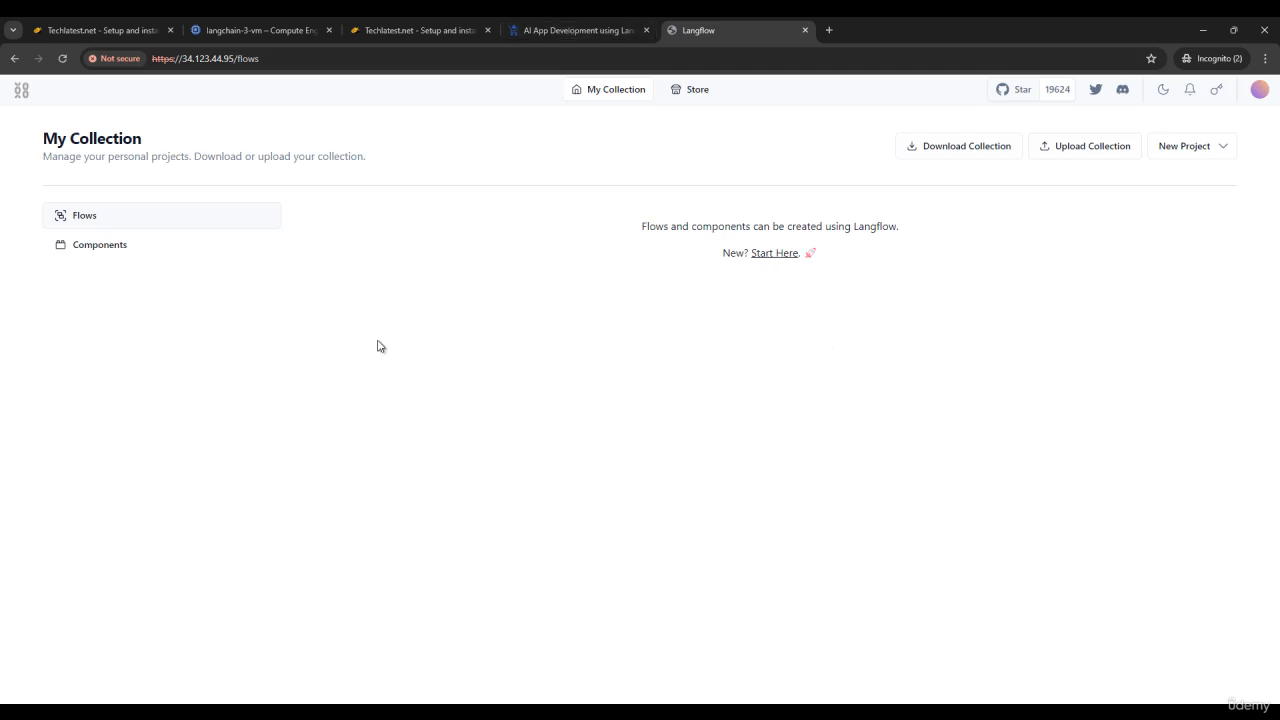
Step: Start a new blank flow from the Langflow flows list
{"action": "left_click", "coordinate": [133, 255]}
{"action": "left_click", "coordinate": [155, 218]}
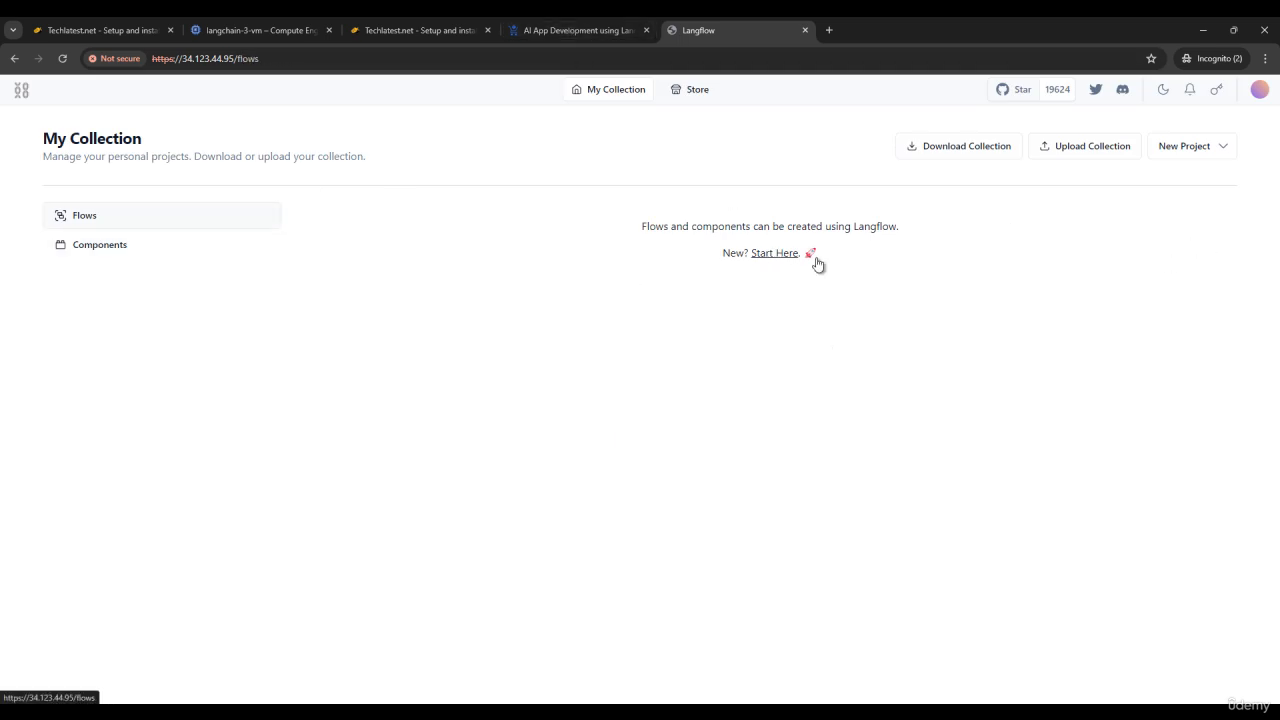
{"action": "left_click", "coordinate": [766, 258]}
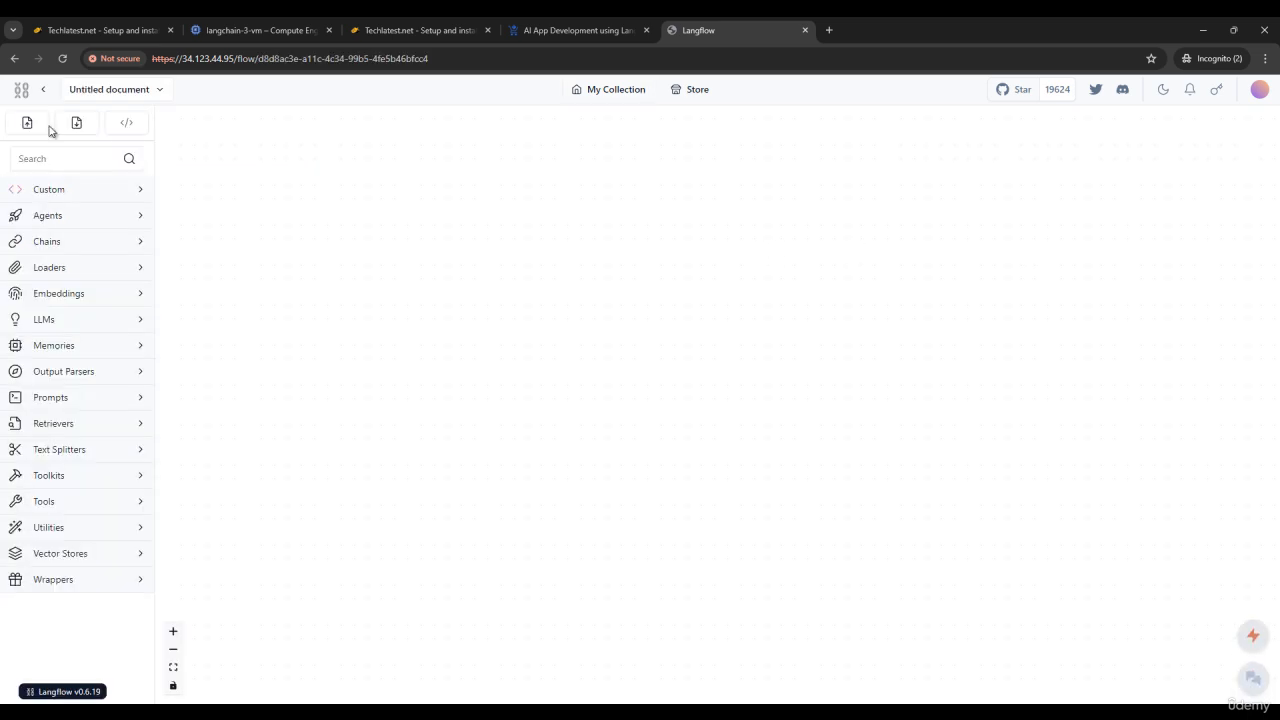
Step: Return to the Techlatest guide's start, dismissing the RDP Authenticate prompt and minimizing the remote desktop
{"action": "left_click", "coordinate": [98, 28]}
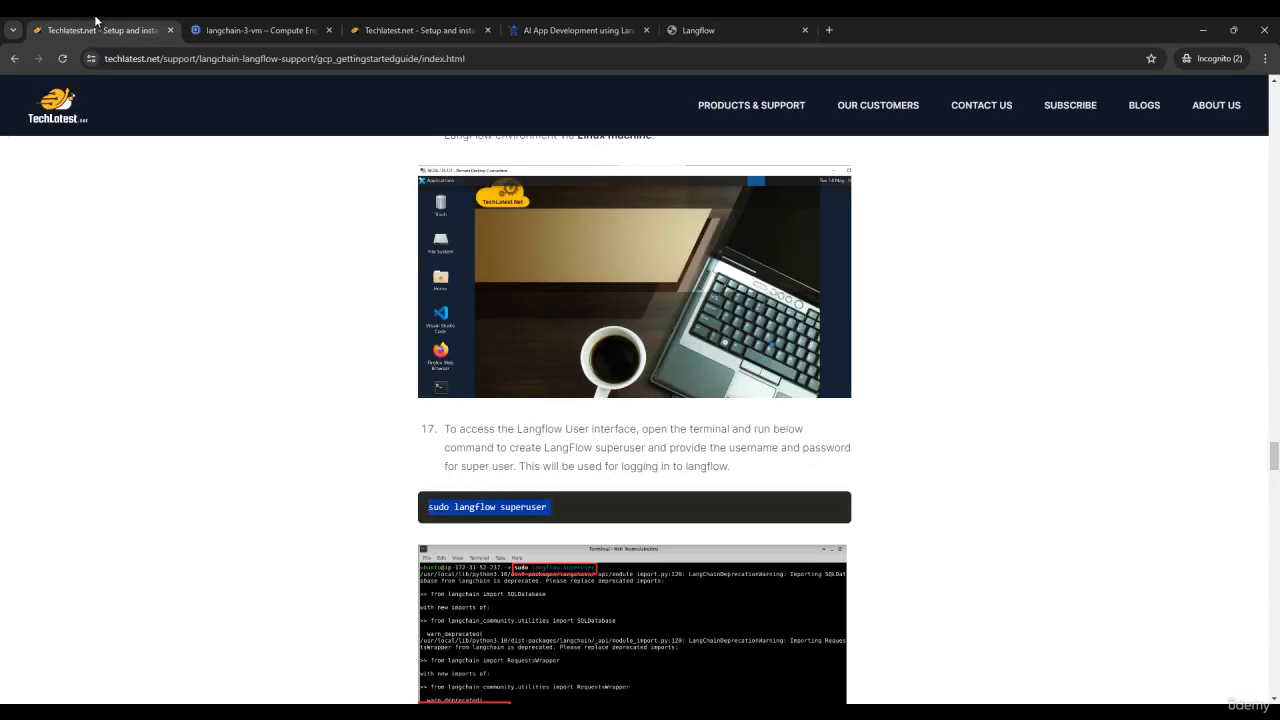
{"action": "scroll", "coordinate": [546, 461], "scroll_direction": "down", "scroll_amount": 8}
{"action": "scroll", "coordinate": [575, 530], "scroll_direction": "down", "scroll_amount": 2}
{"action": "scroll", "coordinate": [603, 590], "scroll_direction": "down", "scroll_amount": 4}
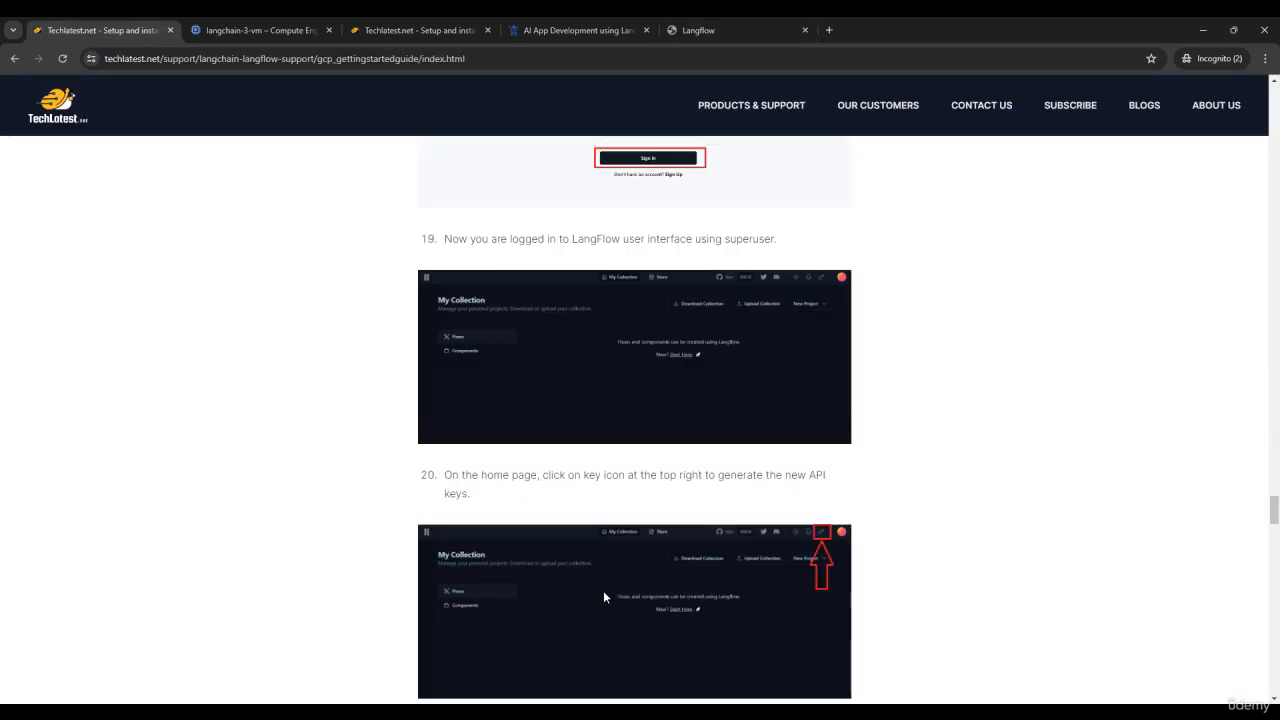
{"action": "scroll", "coordinate": [603, 606], "scroll_direction": "down", "scroll_amount": 8}
{"action": "scroll", "coordinate": [625, 590], "scroll_direction": "down", "scroll_amount": 3}
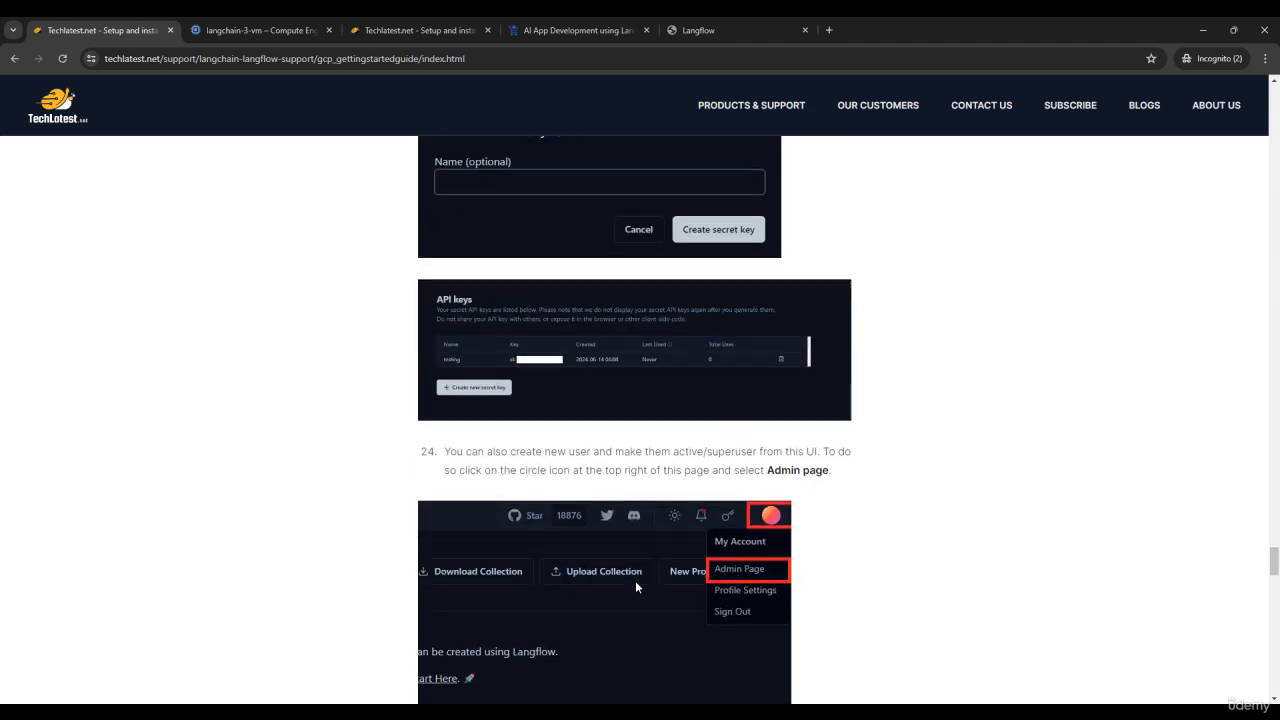
{"action": "scroll", "coordinate": [904, 440], "scroll_direction": "up", "scroll_amount": 8}
{"action": "scroll", "coordinate": [904, 440], "scroll_direction": "up", "scroll_amount": 15}
{"action": "scroll", "coordinate": [904, 440], "scroll_direction": "up", "scroll_amount": 20}
{"action": "scroll", "coordinate": [904, 440], "scroll_direction": "up", "scroll_amount": 20}
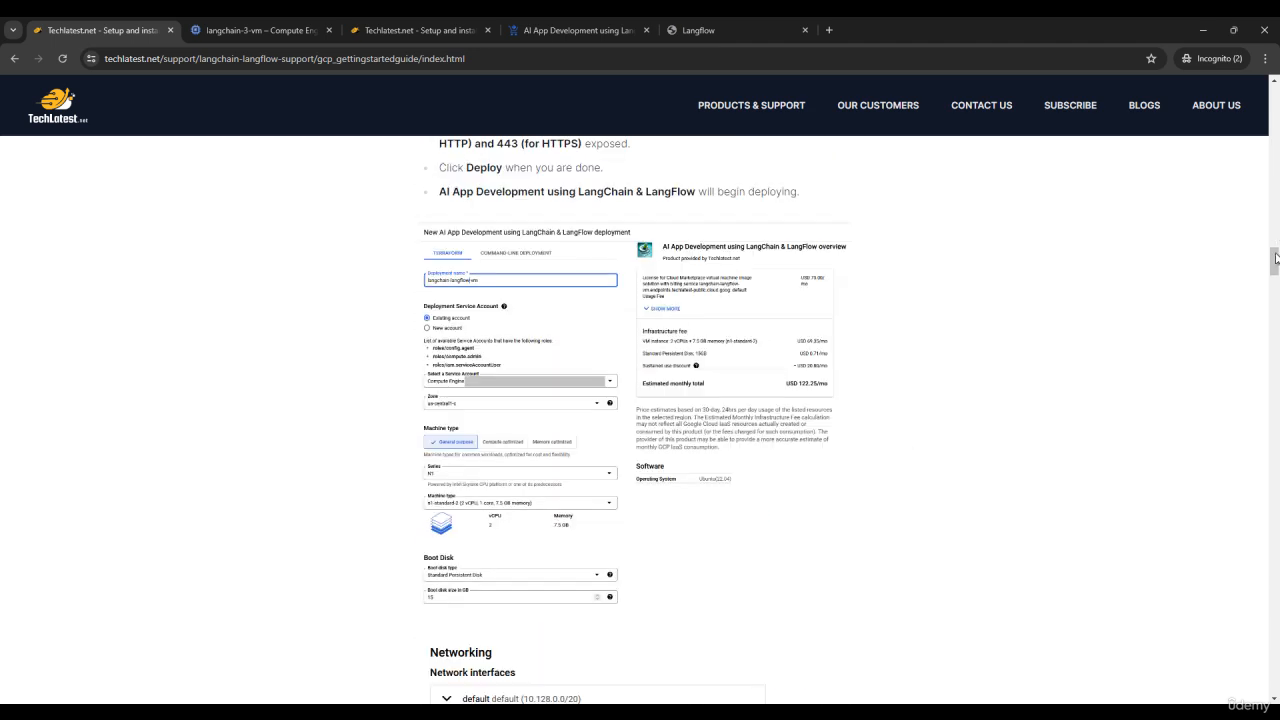
{"action": "scroll", "coordinate": [1080, 423], "scroll_direction": "up", "scroll_amount": 15}
{"action": "scroll", "coordinate": [1080, 423], "scroll_direction": "up", "scroll_amount": 10}
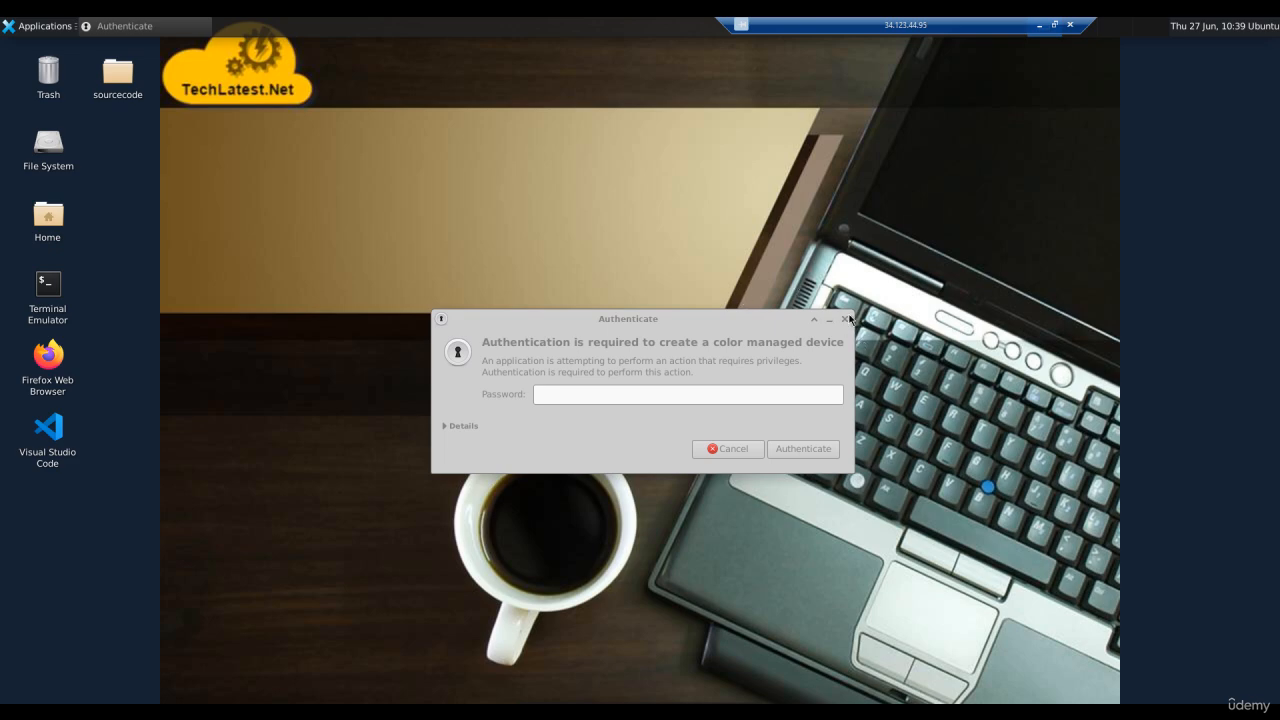
{"action": "left_click", "coordinate": [846, 320]}
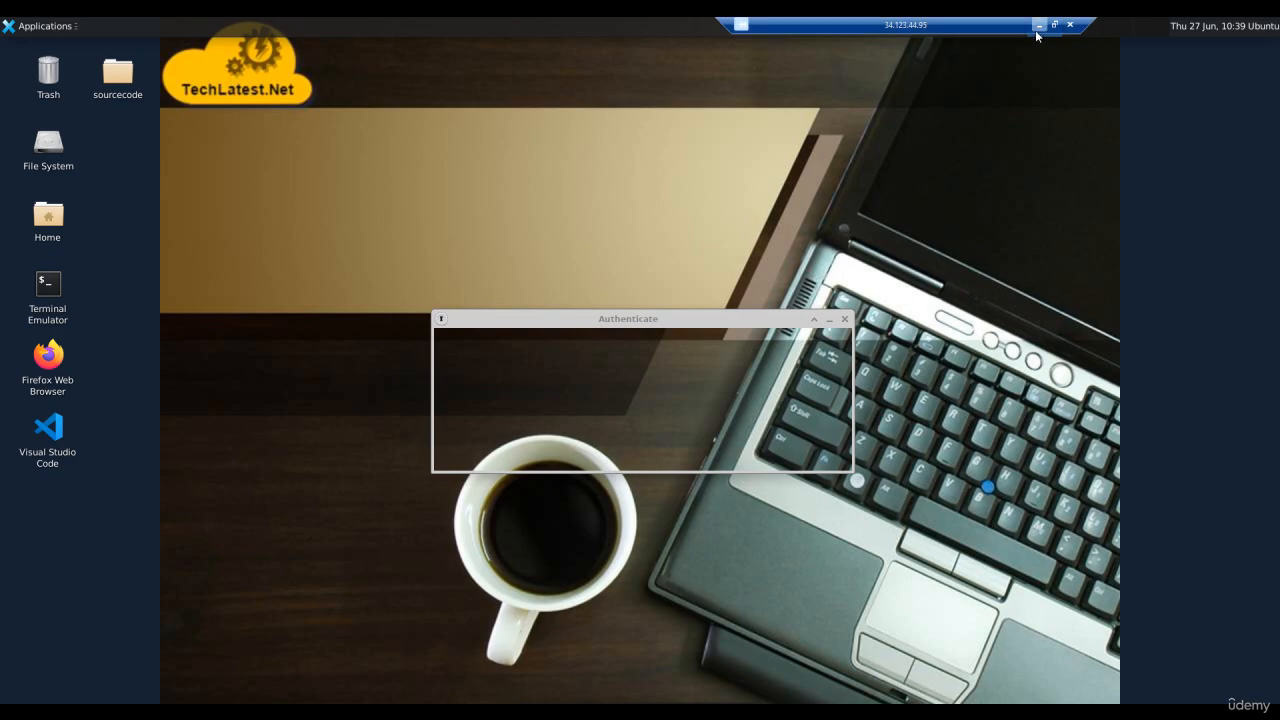
{"action": "left_click", "coordinate": [1039, 26]}
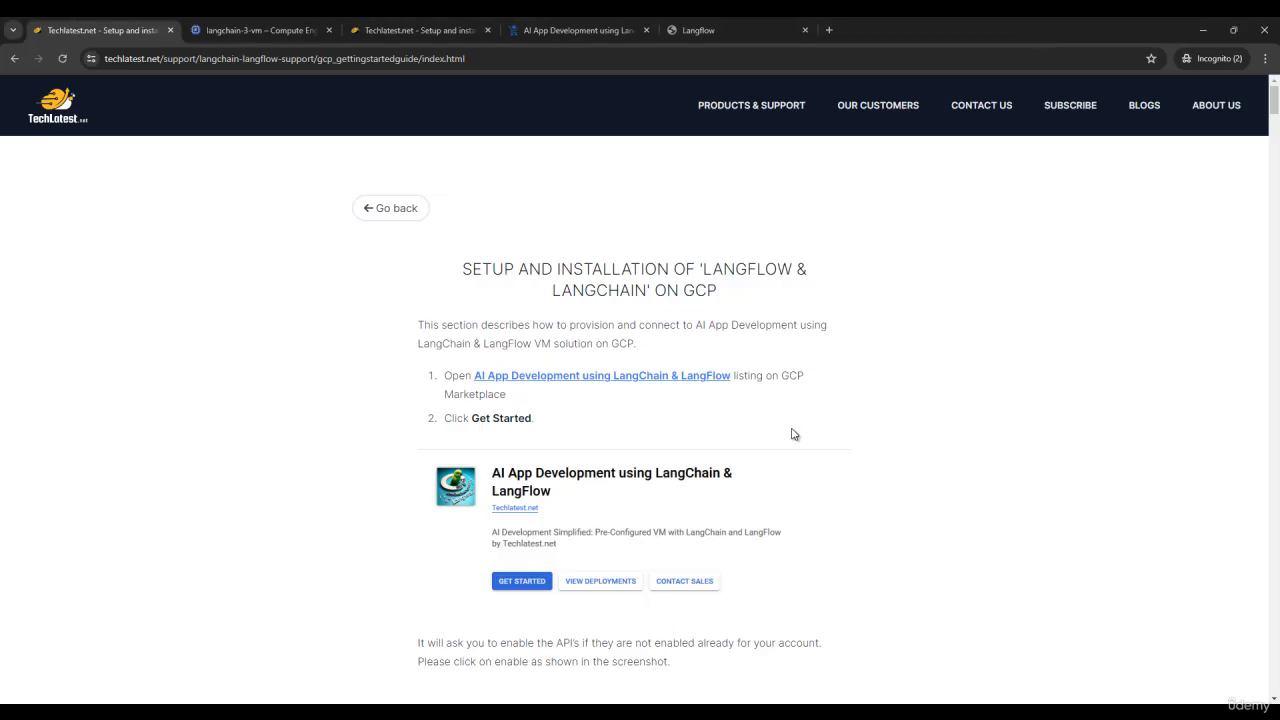
{"action": "scroll", "coordinate": [714, 420], "scroll_direction": "down", "scroll_amount": 3}
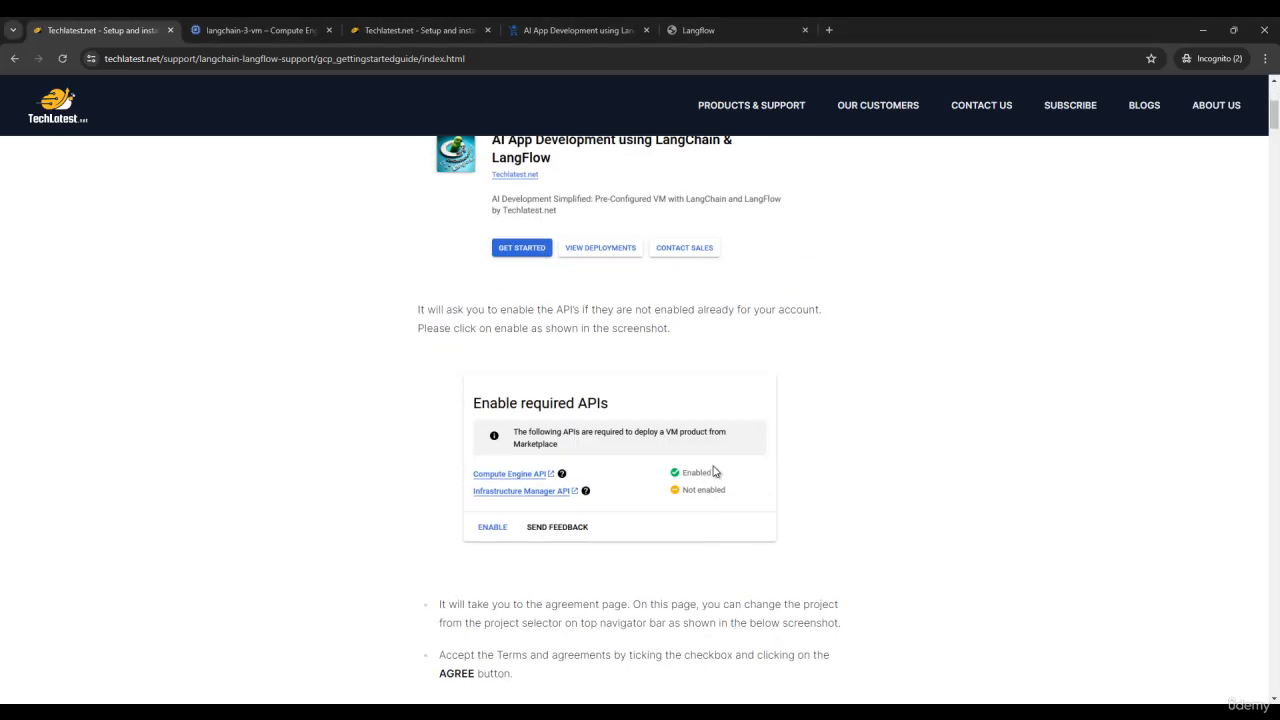